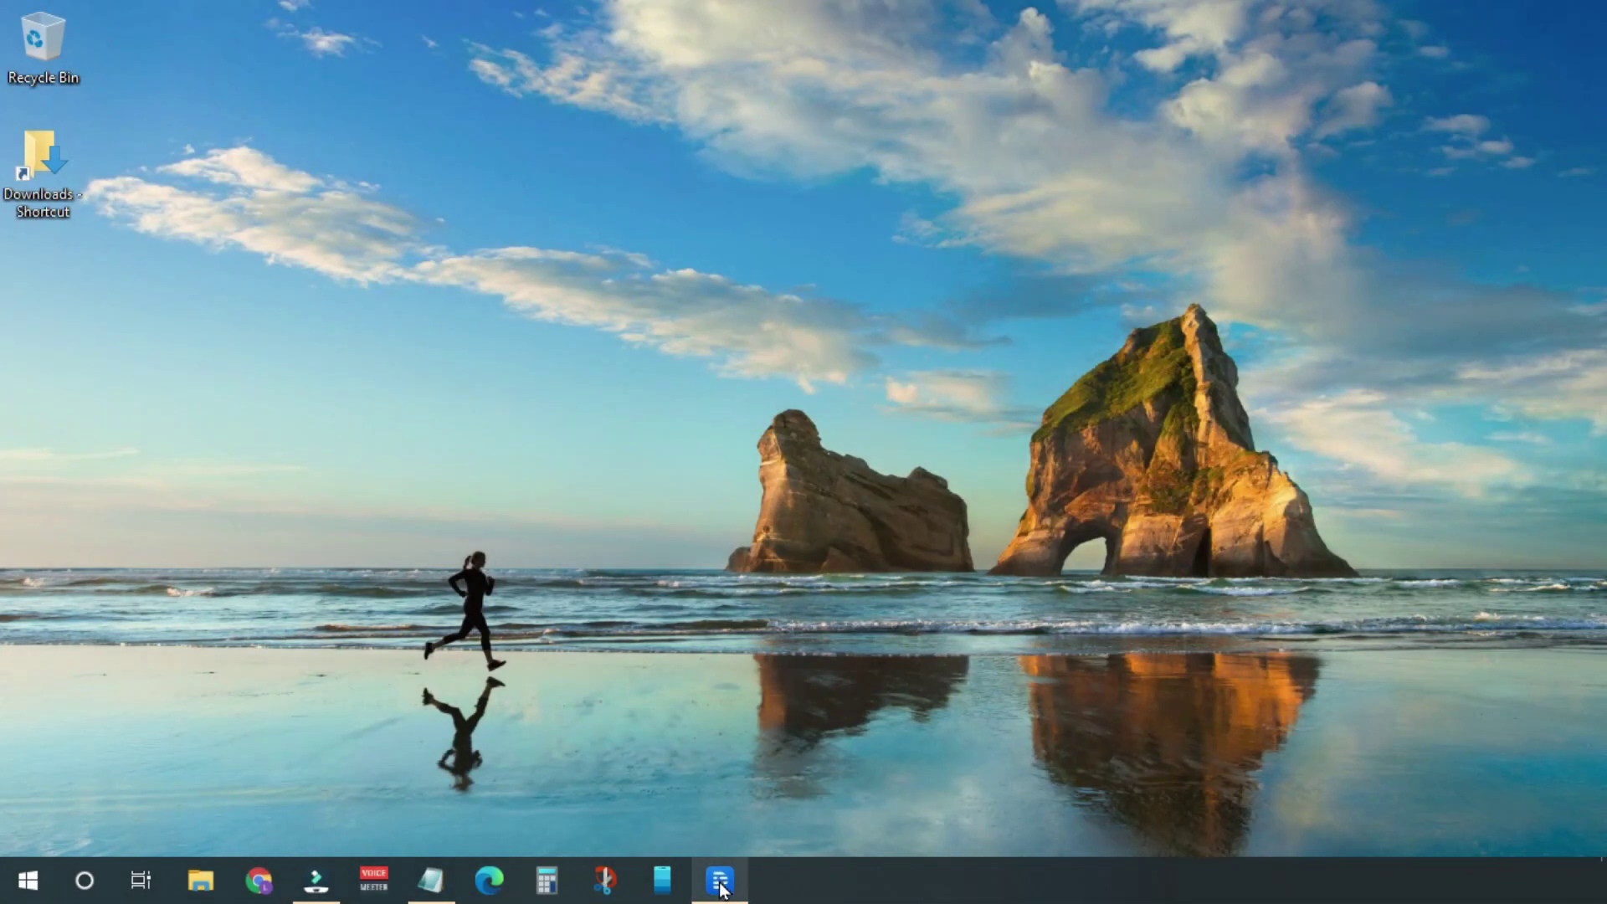
Step: Create a new Descript project named 'Overdub Live Demo'
{"action": "left_click", "coordinate": [720, 881]}
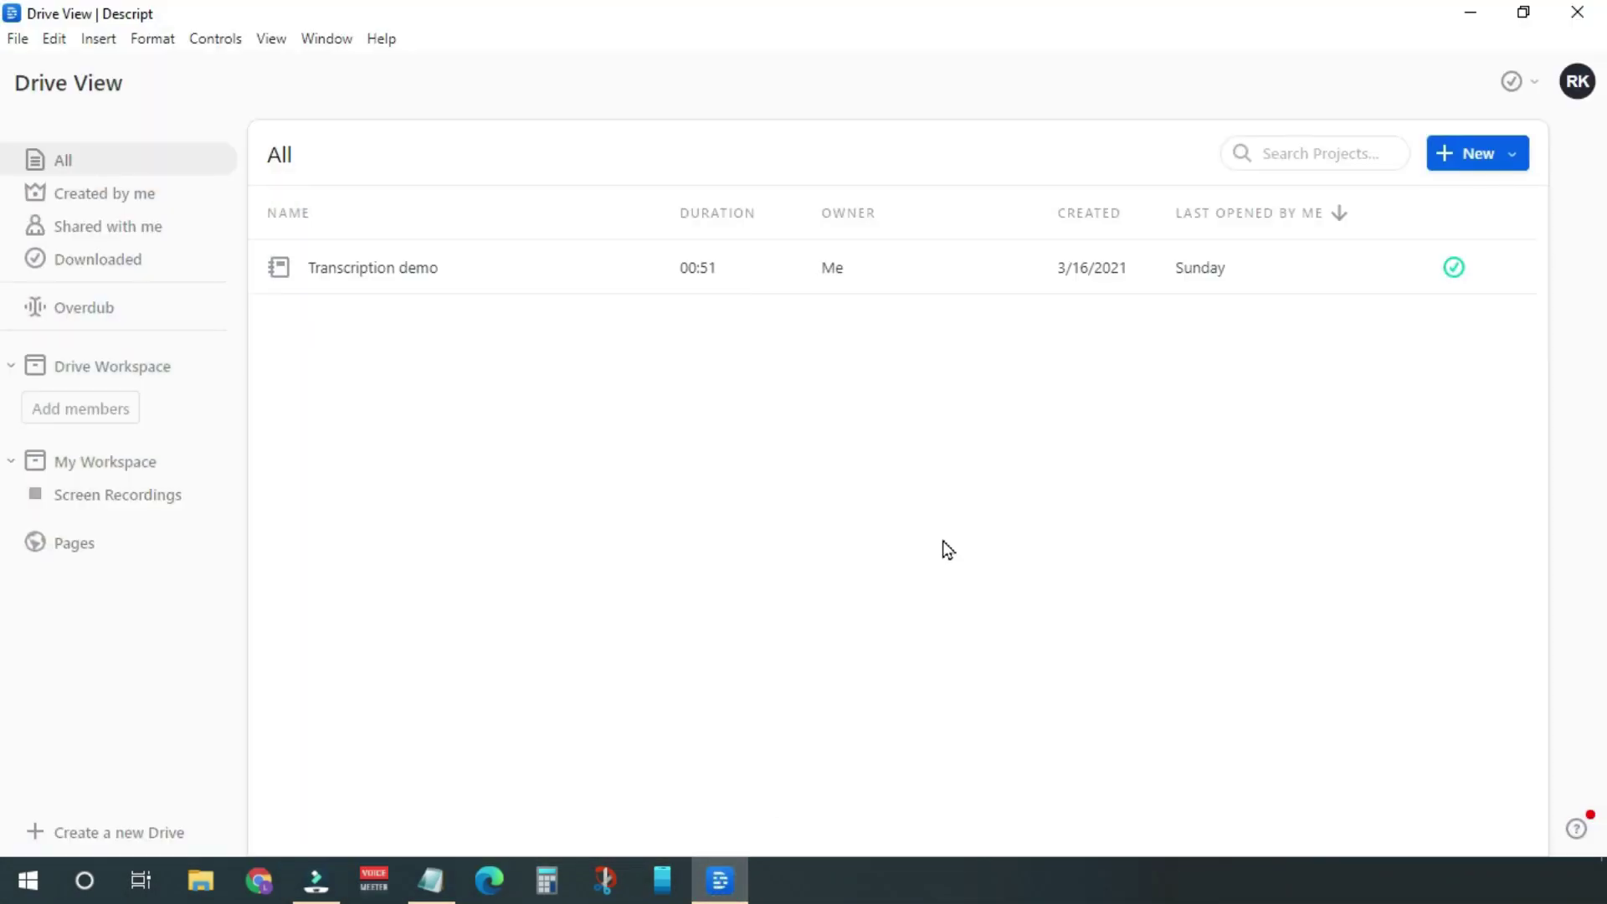
{"action": "left_click", "coordinate": [1470, 158]}
{"action": "left_click", "coordinate": [1441, 196]}
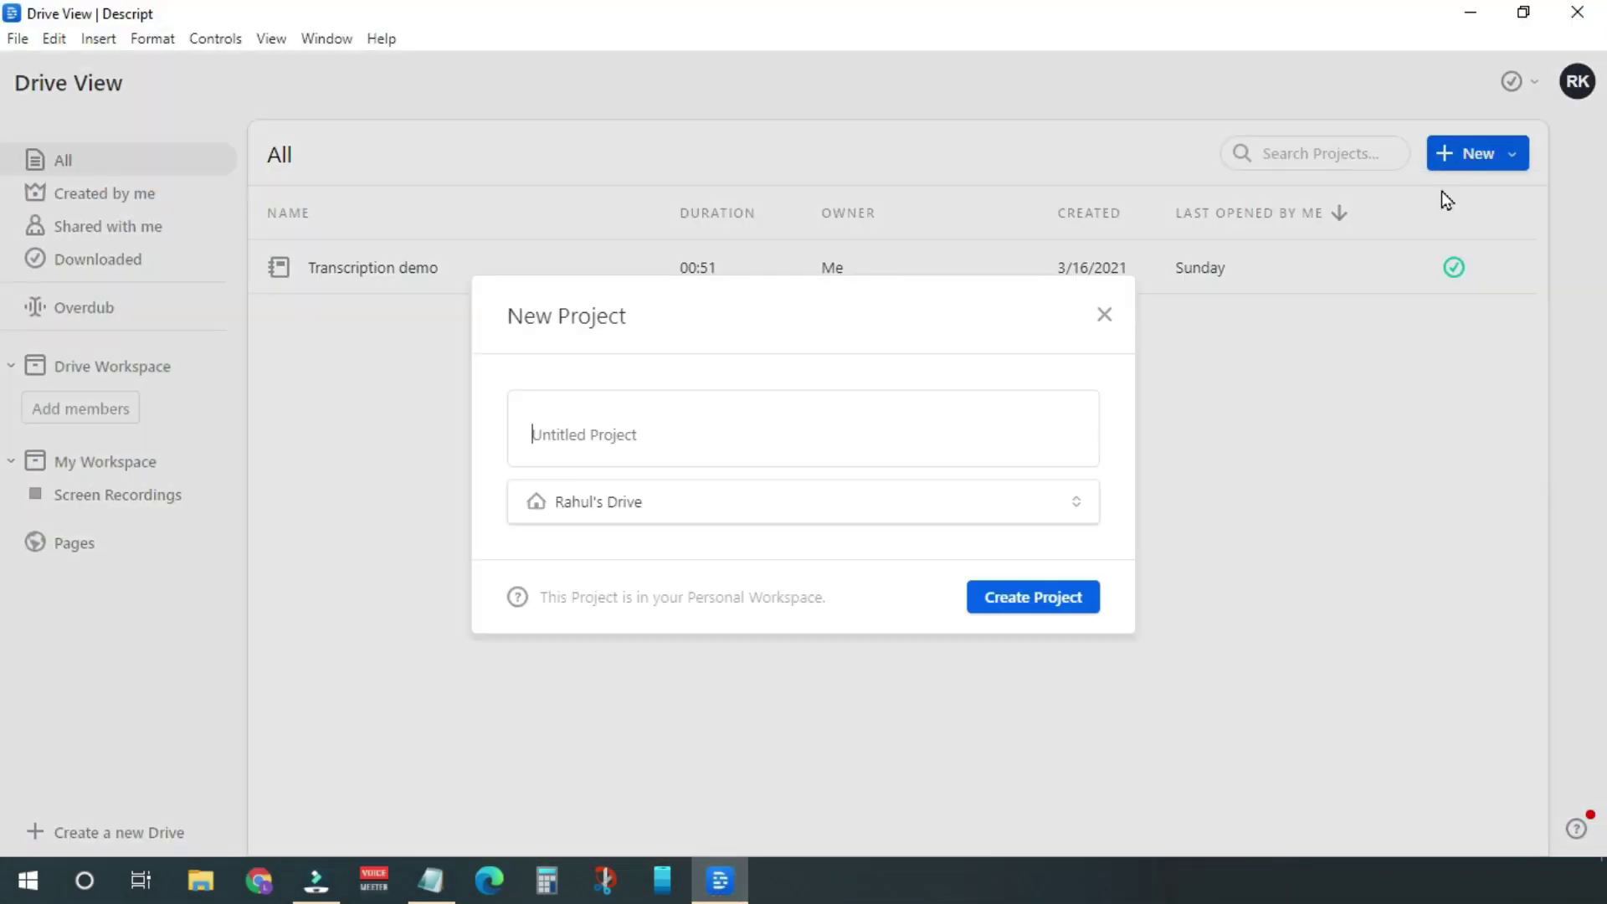
{"action": "type", "text": "overdub Live Demo"}
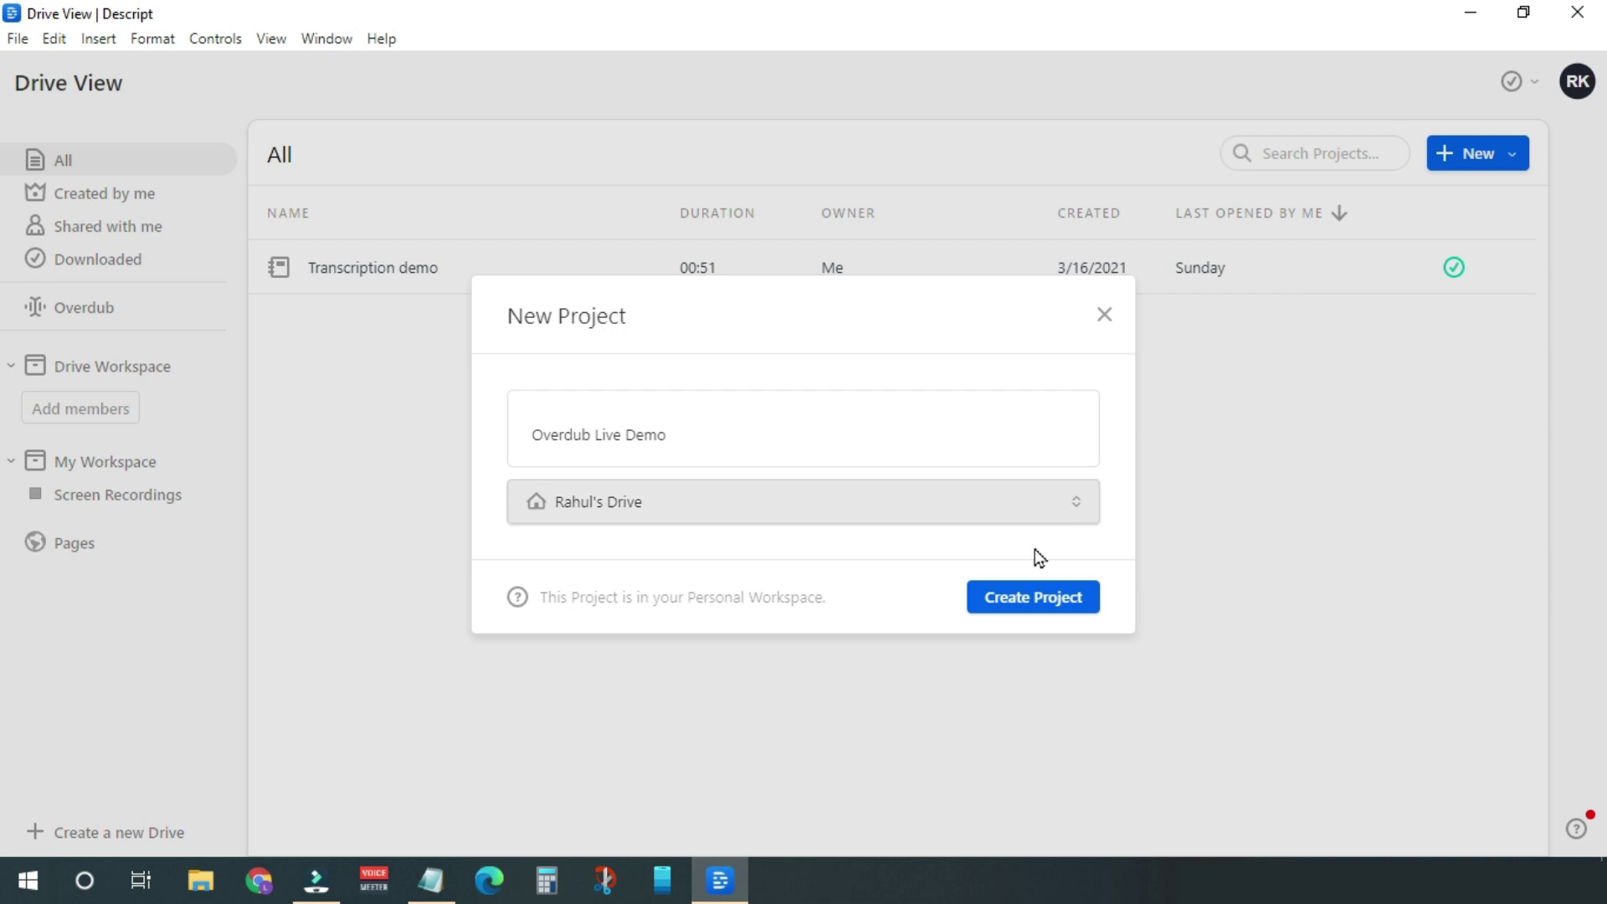
{"action": "left_click", "coordinate": [1030, 597]}
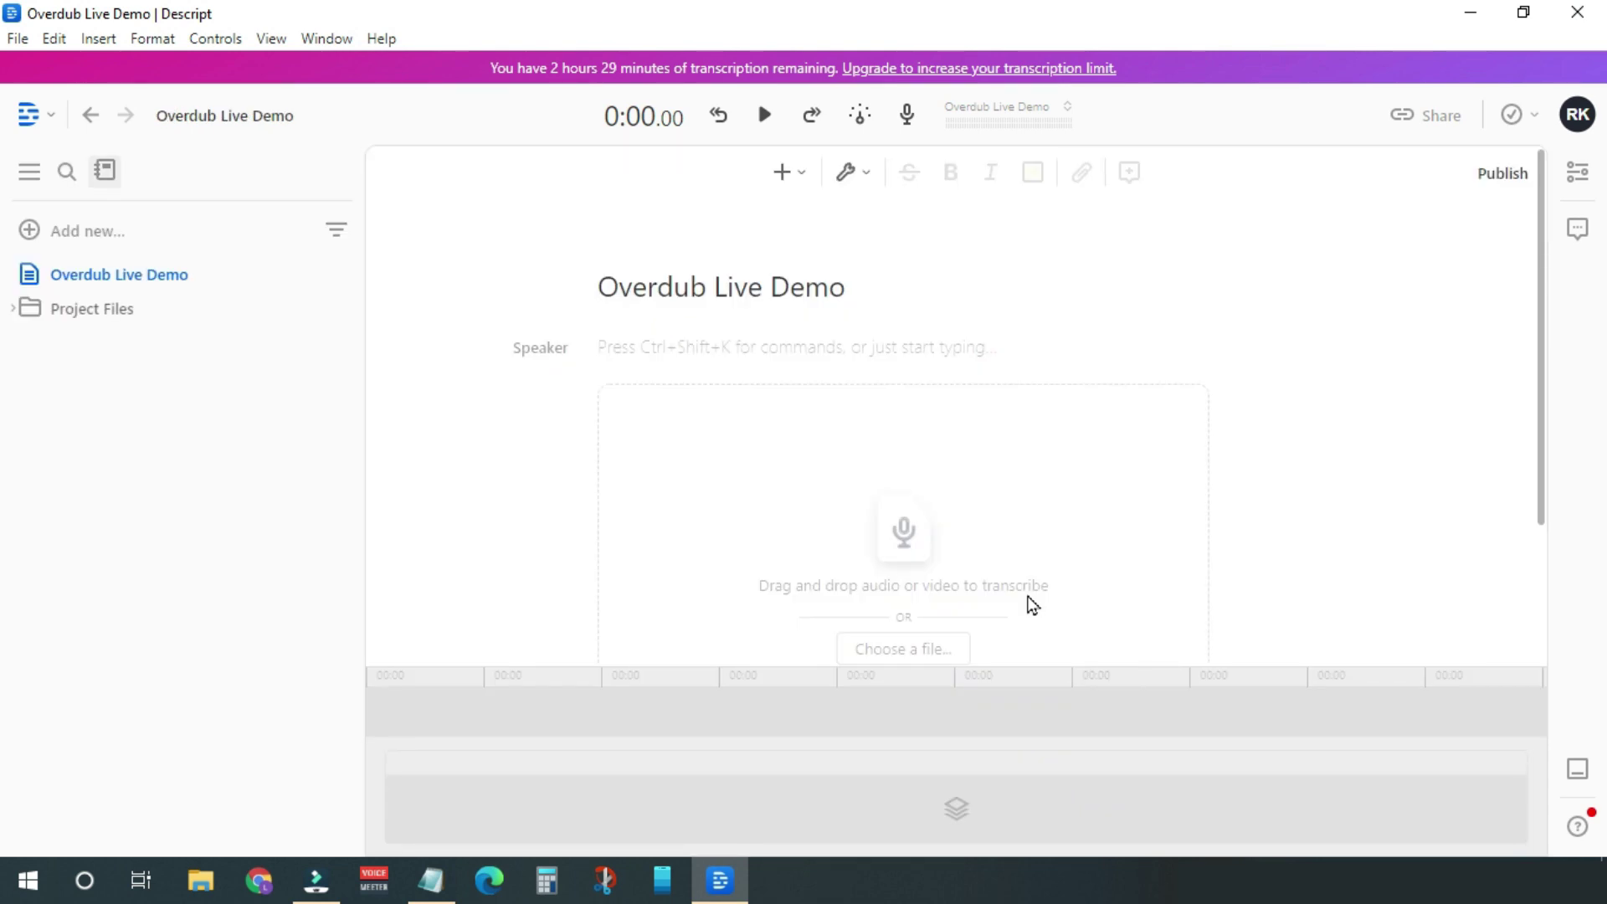
Step: Type the test line 'You can type anything' into the script, then delete it
{"action": "type", "text": "You can type "}
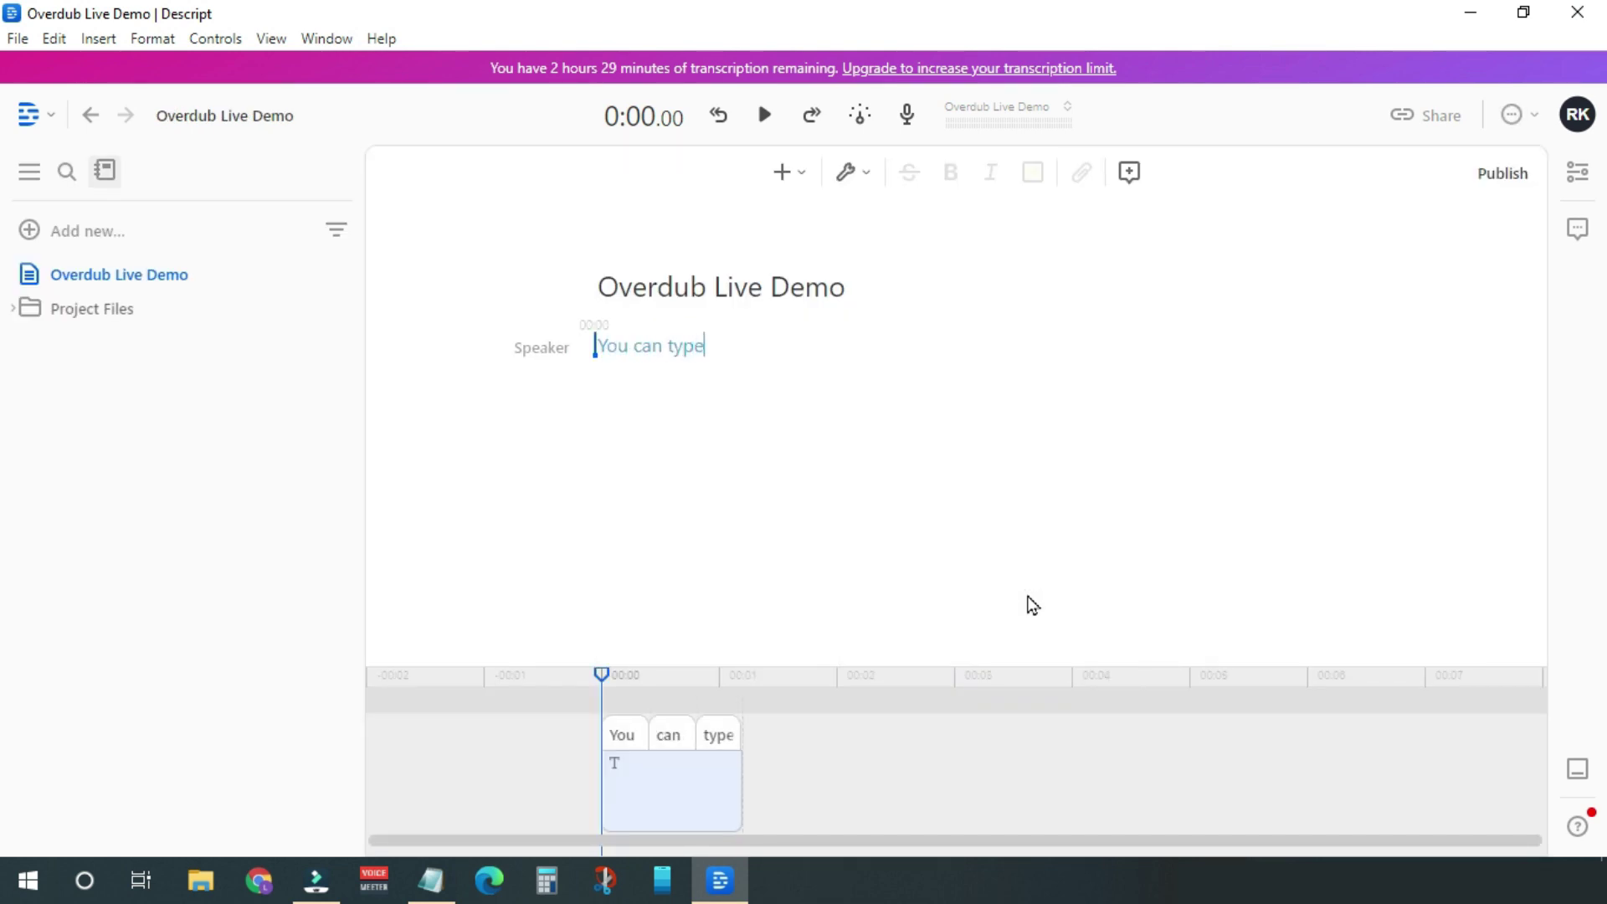
{"action": "type", "text": "anything"}
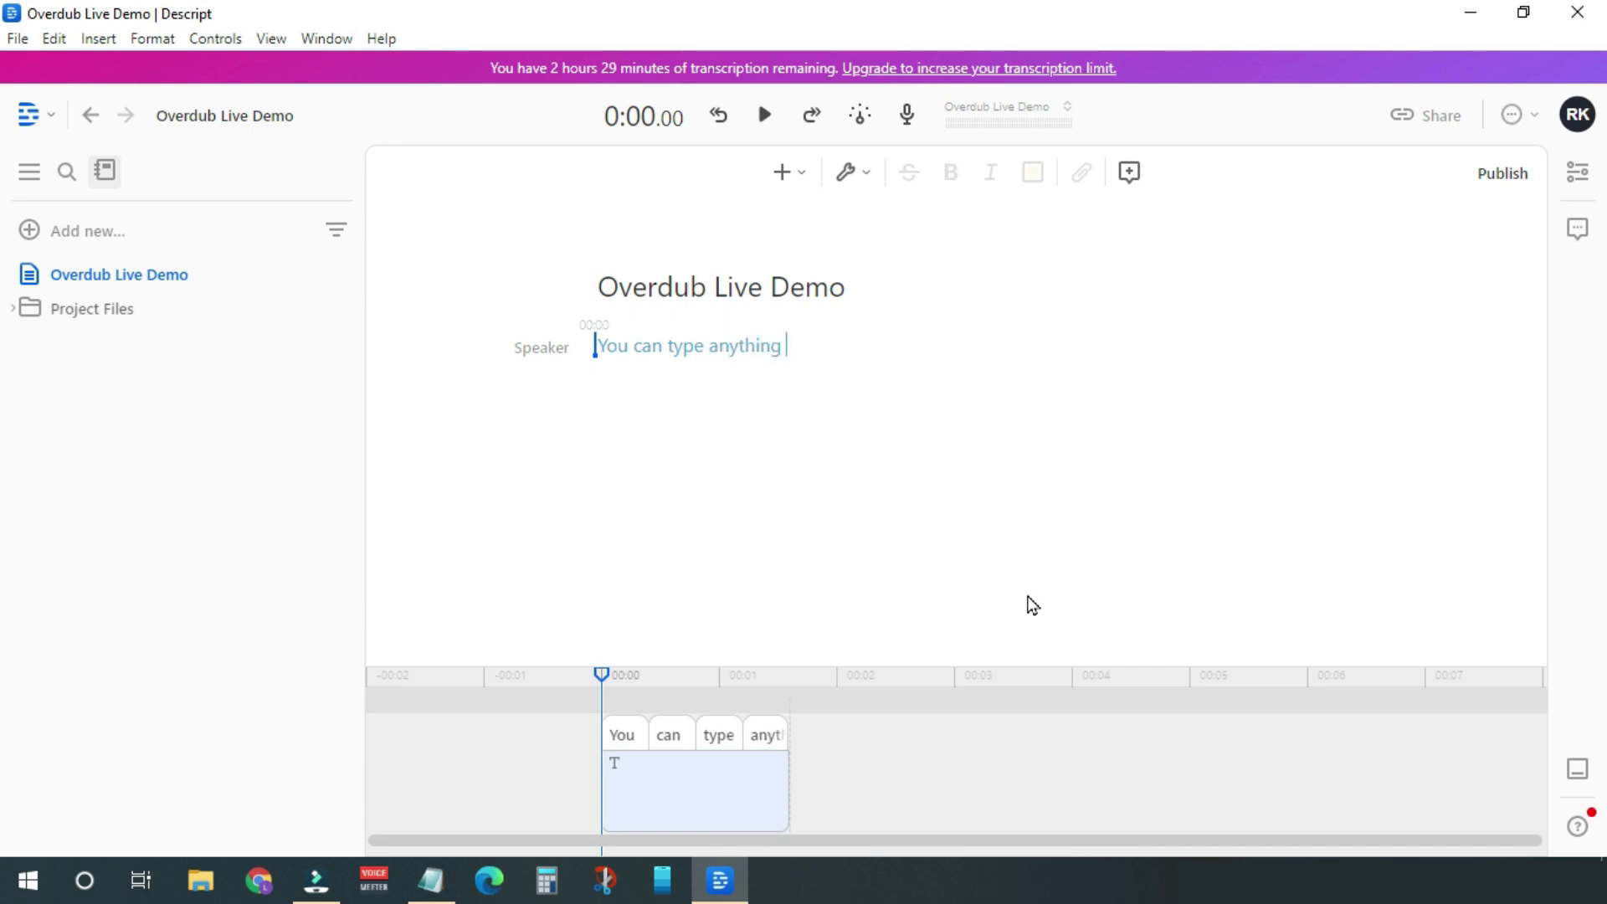
{"action": "type", "text": " cr"}
{"action": "key", "text": "ctrl+a"}
{"action": "key", "text": "BackSpace"}
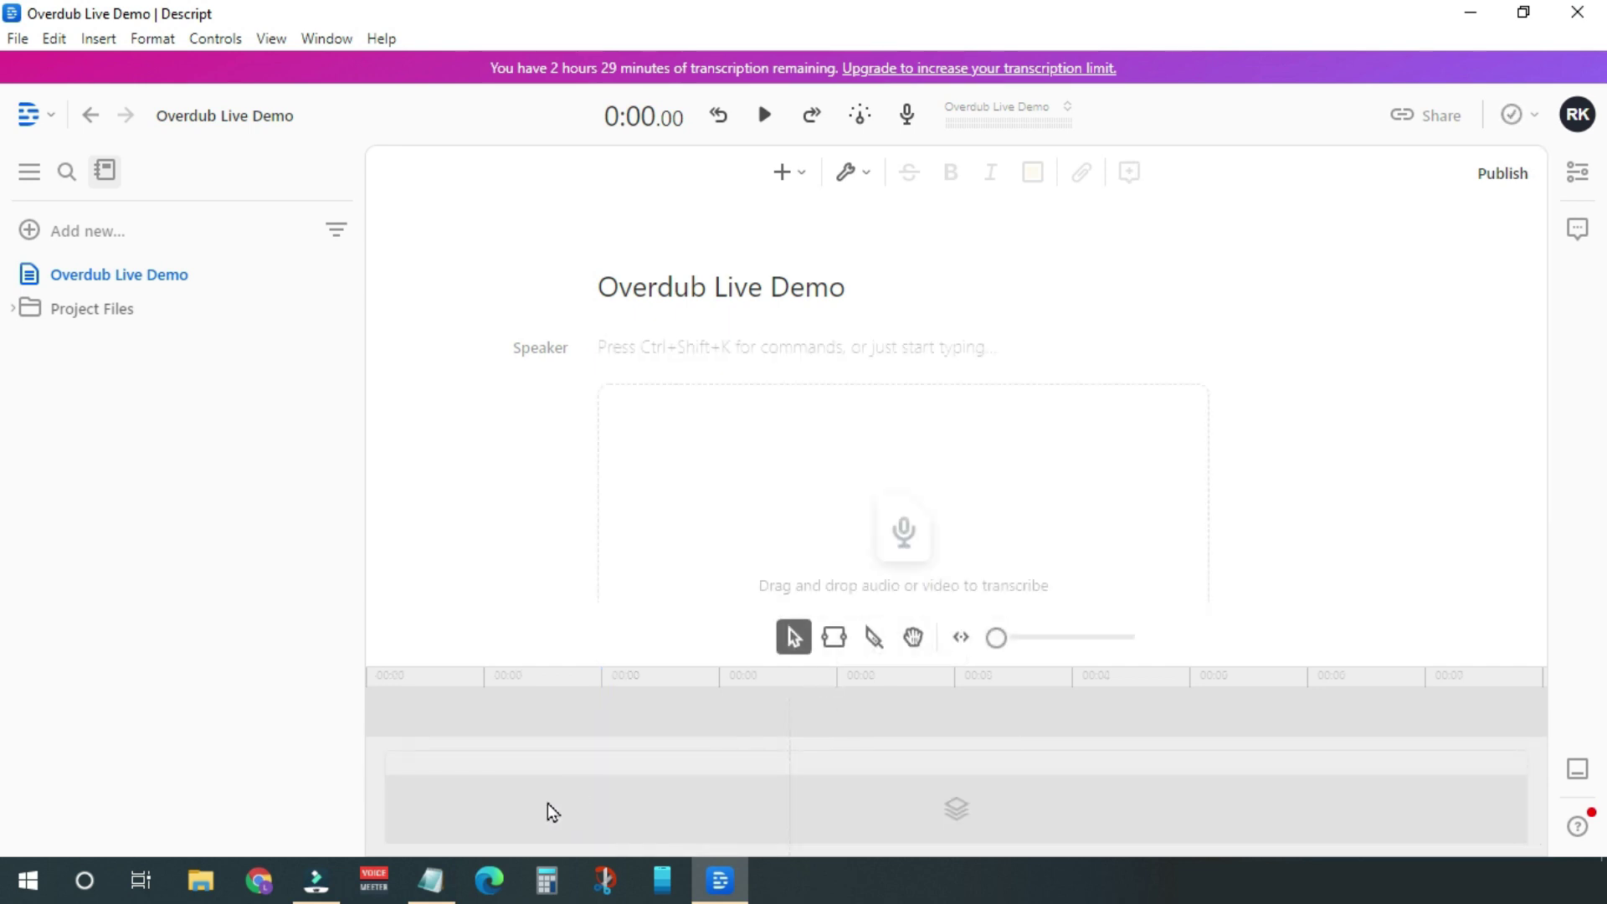
Step: Copy all the National Geographic narration text from Notepad and return to Descript
{"action": "left_click", "coordinate": [431, 880]}
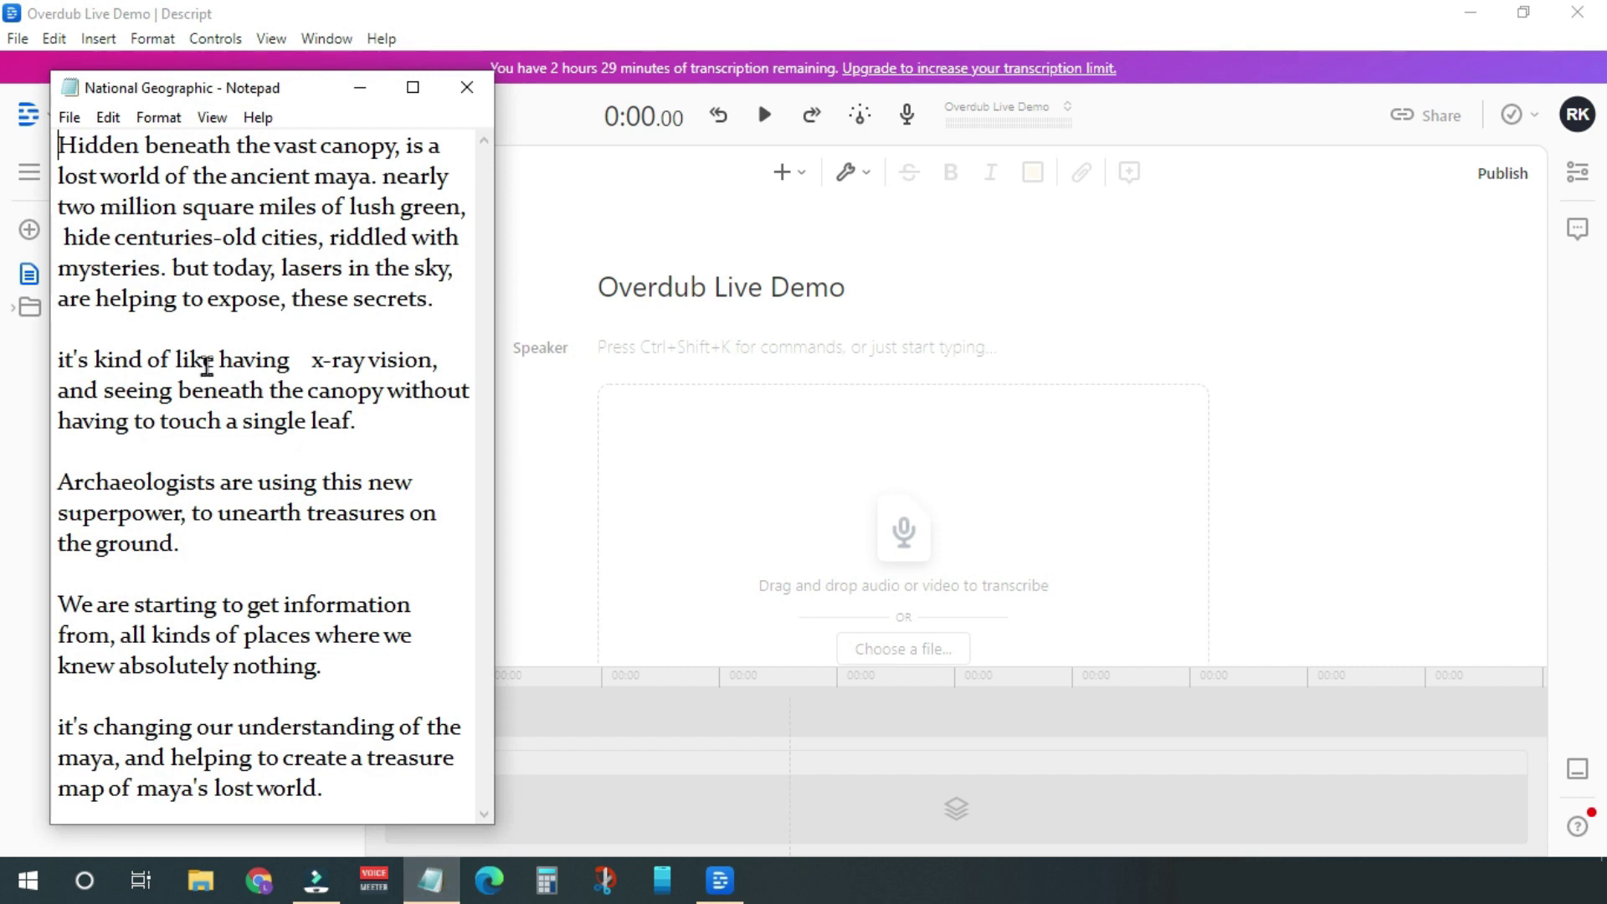
{"action": "key", "text": "ctrl+a"}
{"action": "key", "text": "ctrl+c"}
{"action": "left_click", "coordinate": [206, 366]}
{"action": "left_click", "coordinate": [658, 337]}
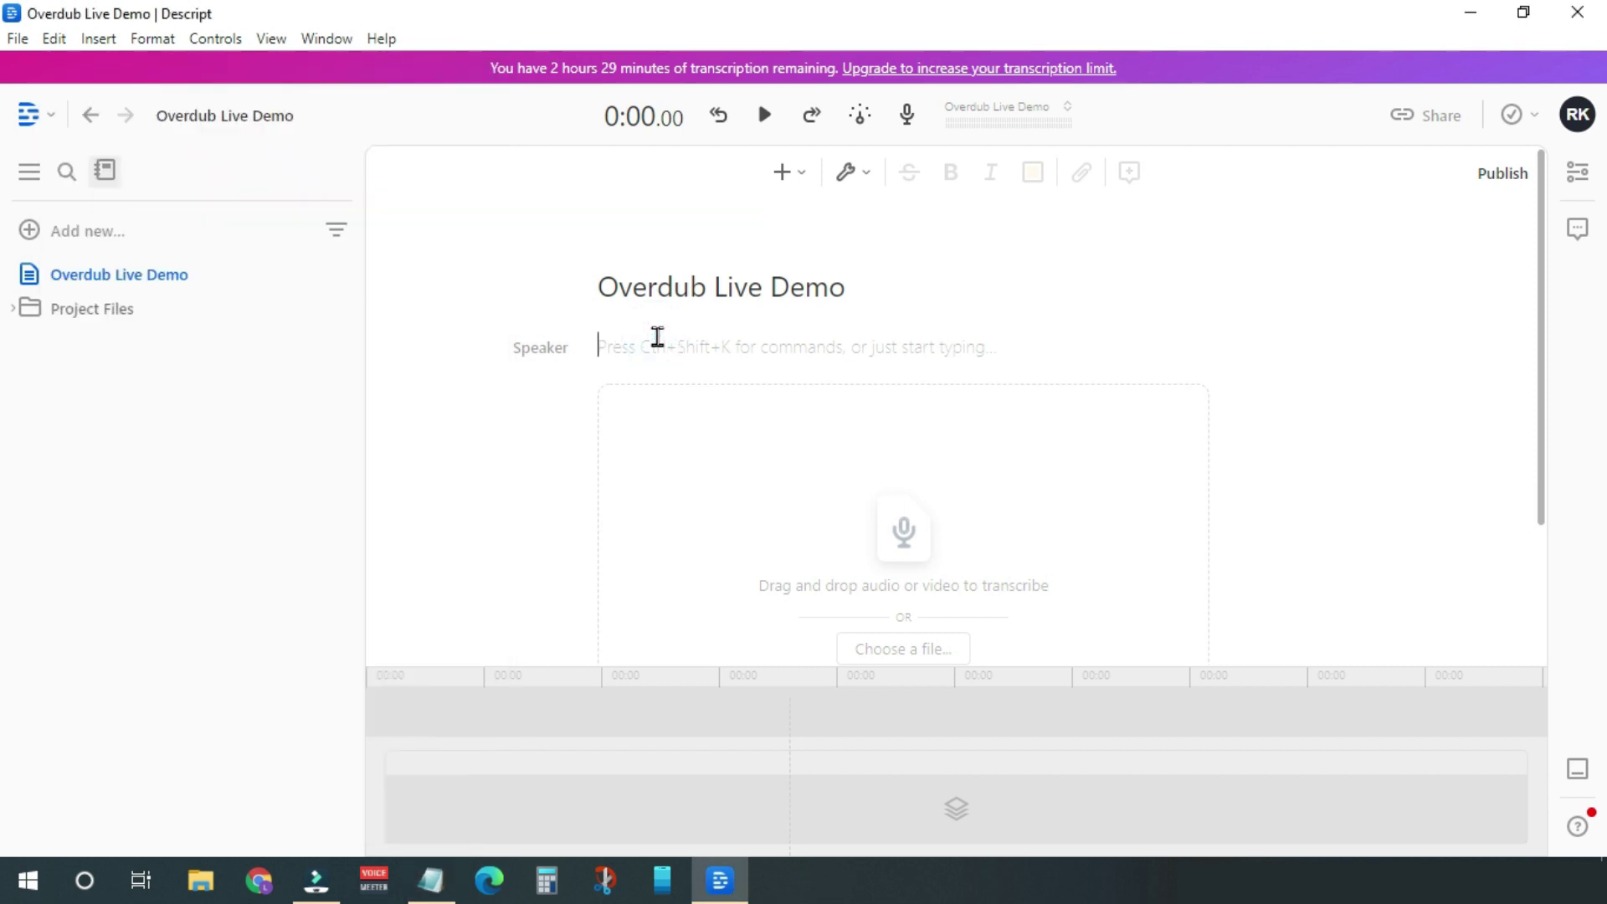
Step: Paste the National Geographic narration into the empty script
{"action": "key", "text": "ctrl+v"}
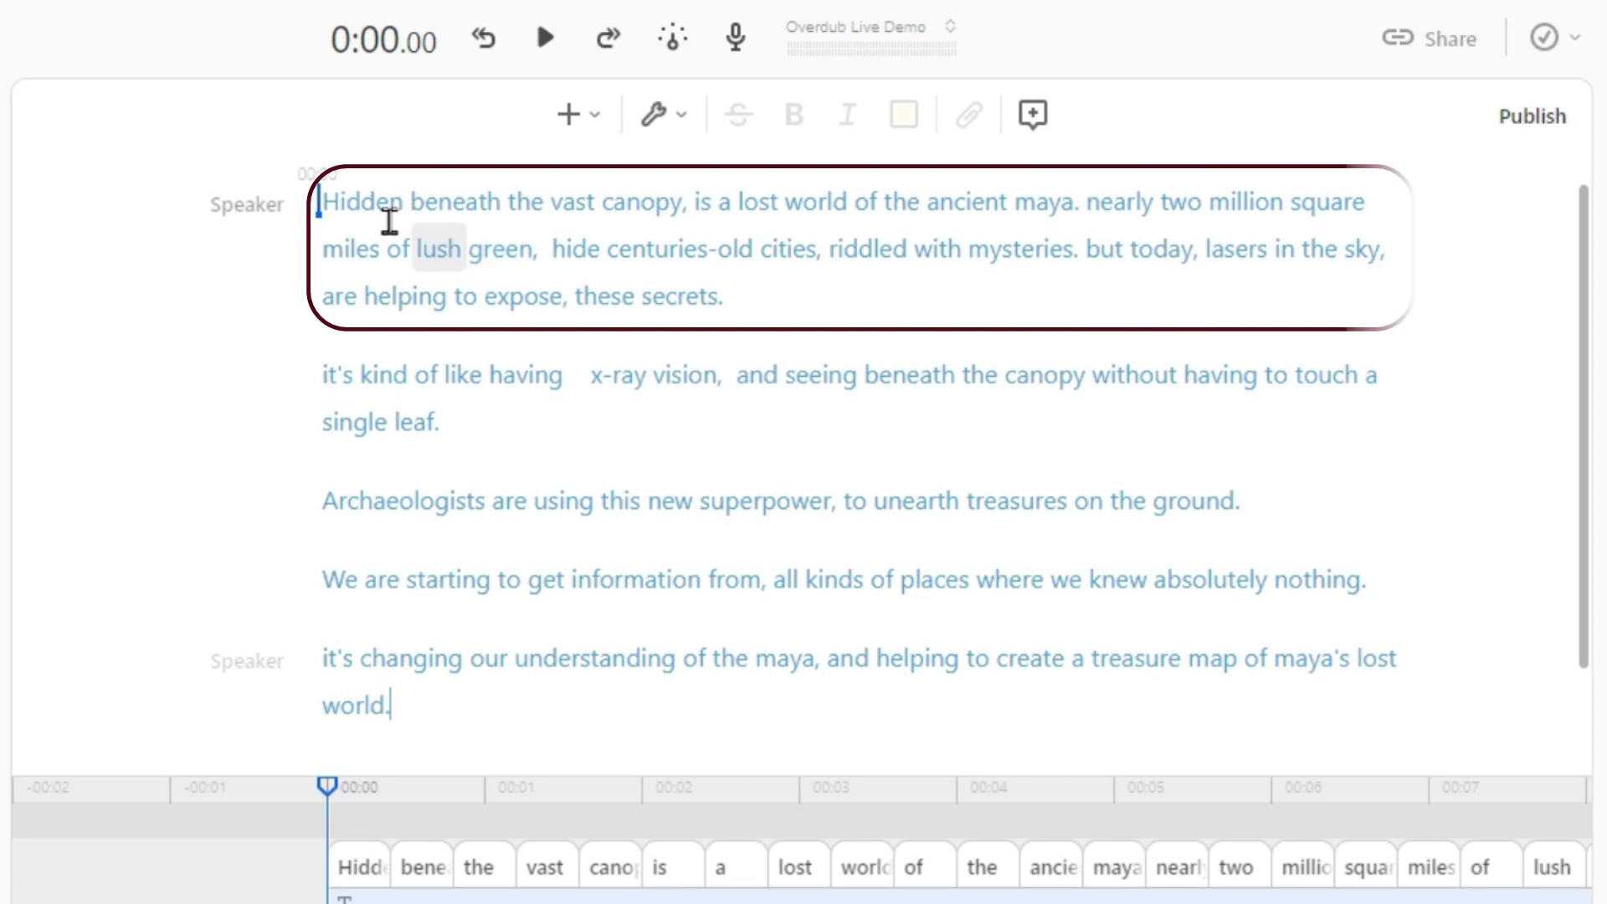
Step: Add a New Speaker in the speaker editor and list its available Overdub voices
{"action": "left_click", "coordinate": [244, 210]}
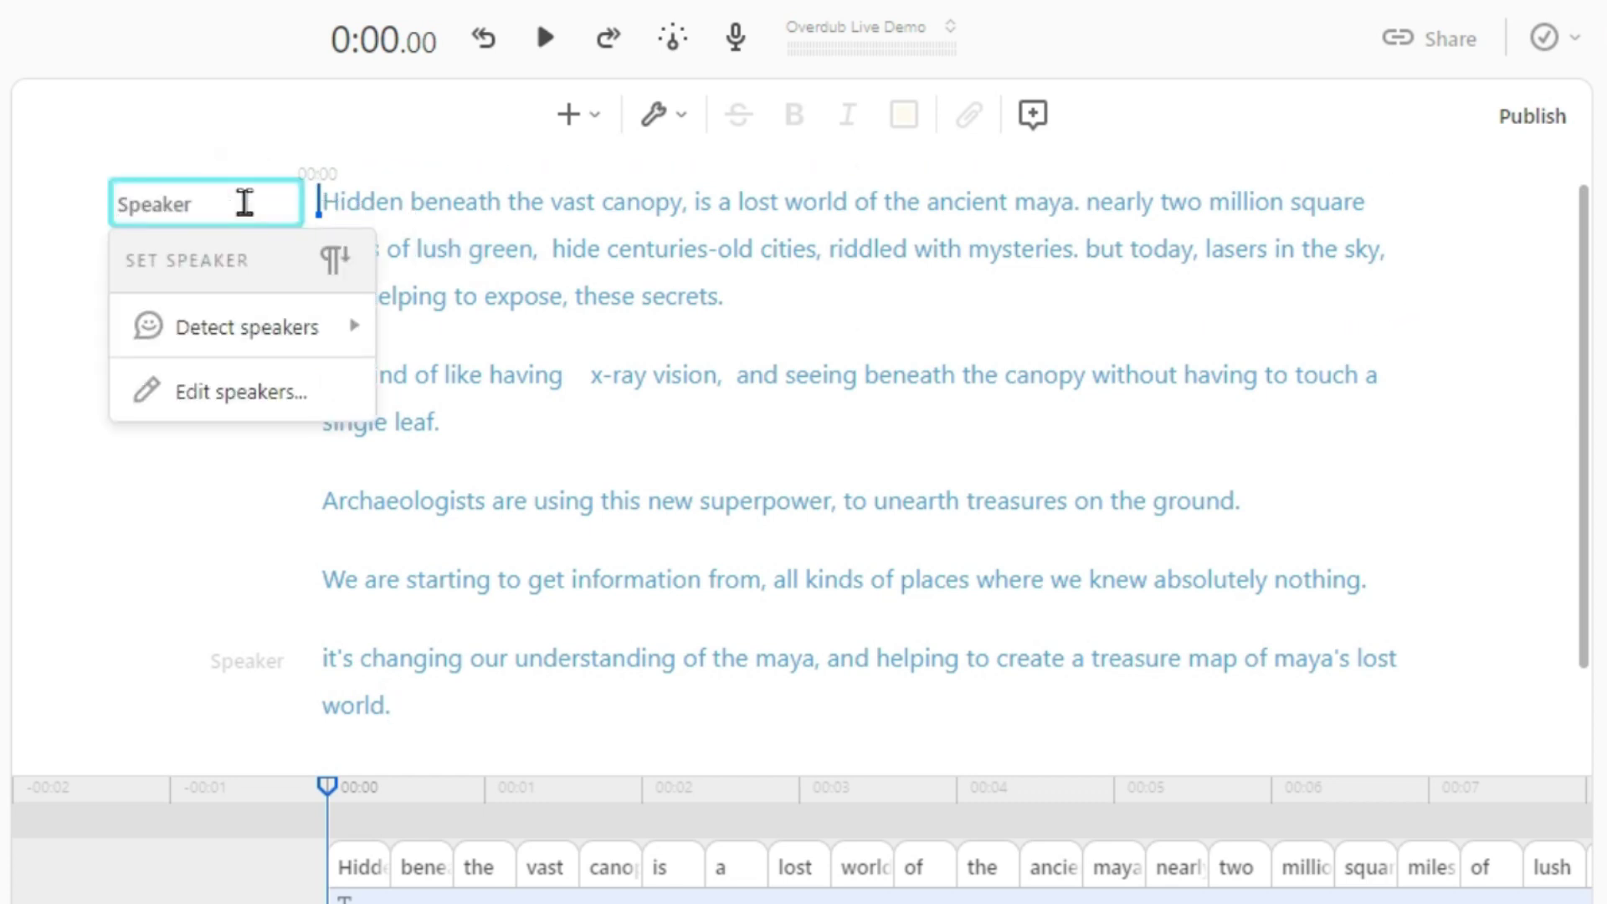
{"action": "left_click", "coordinate": [195, 391]}
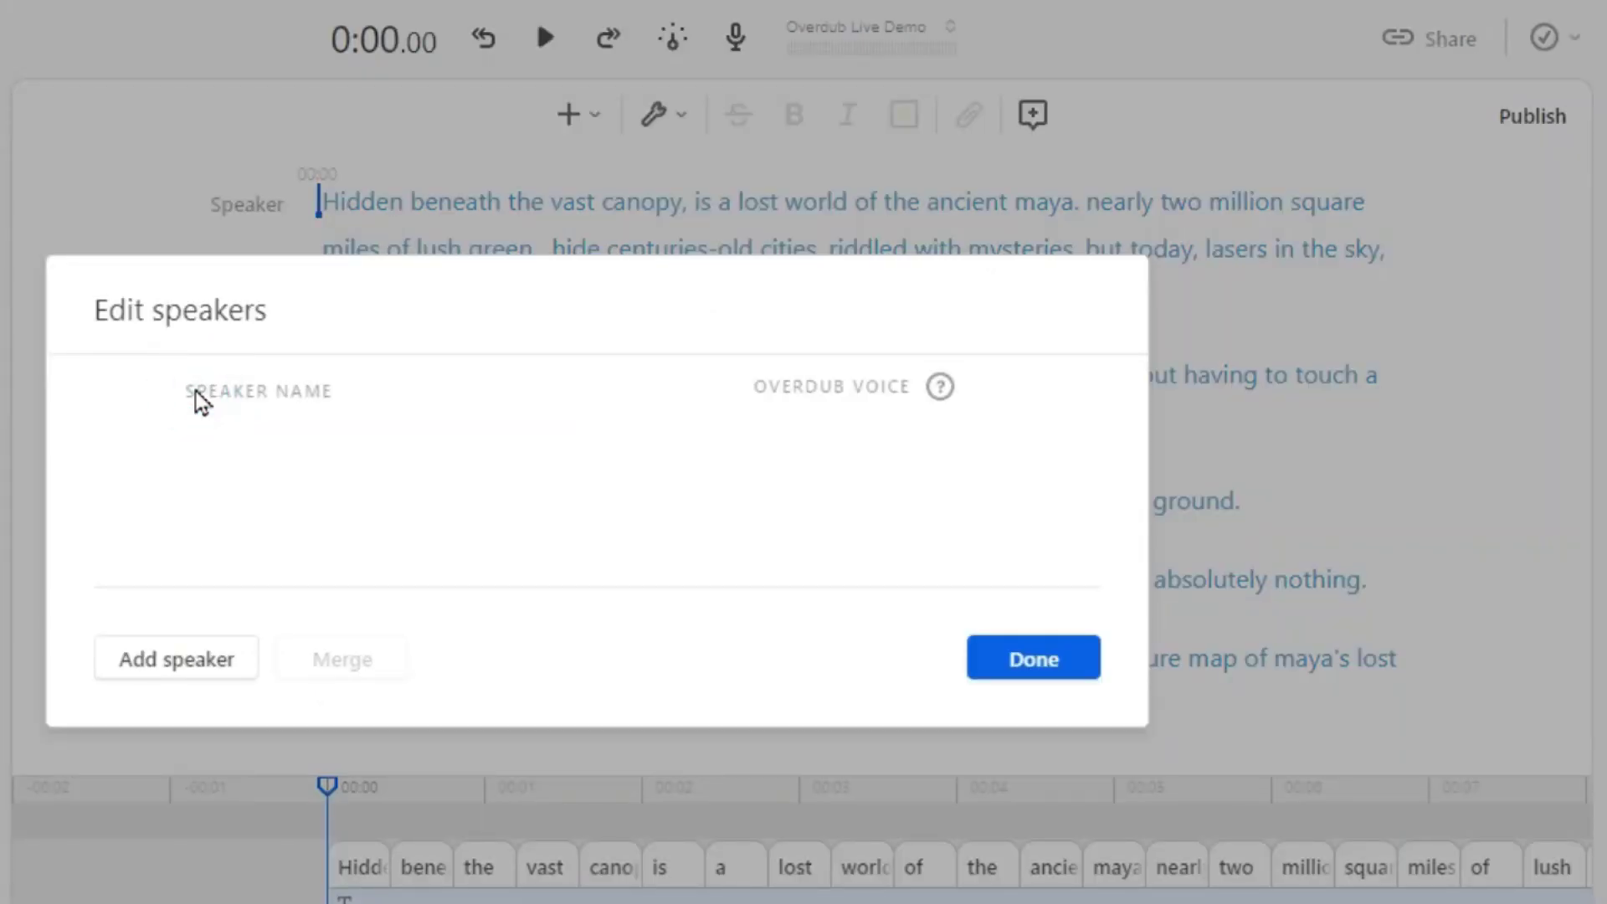
{"action": "left_click", "coordinate": [181, 675]}
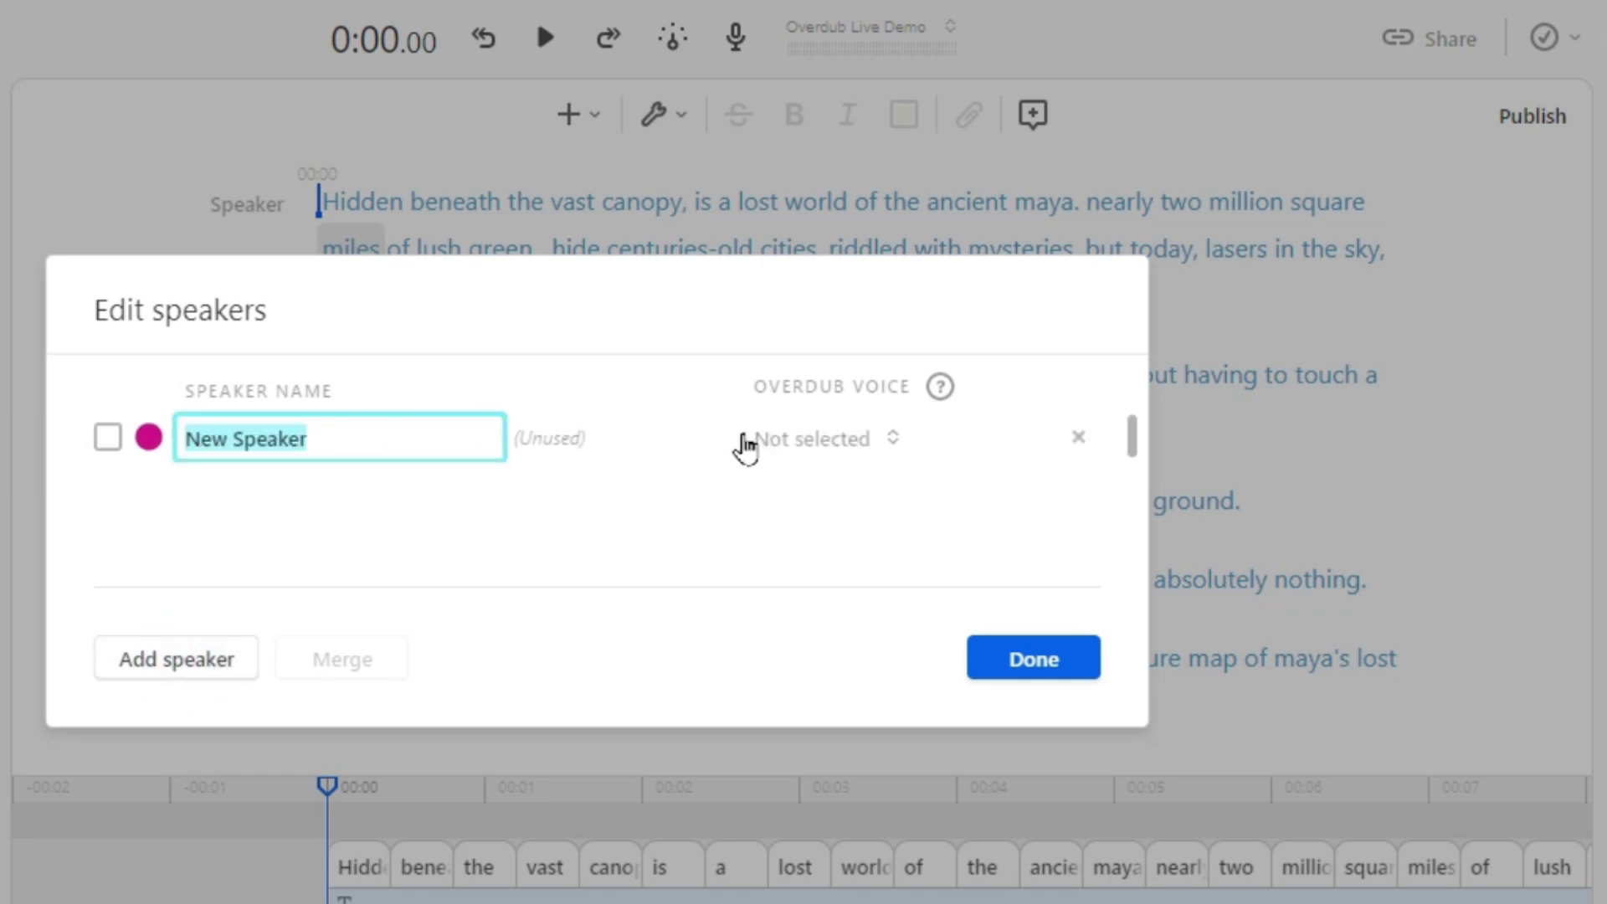
{"action": "left_click", "coordinate": [898, 443]}
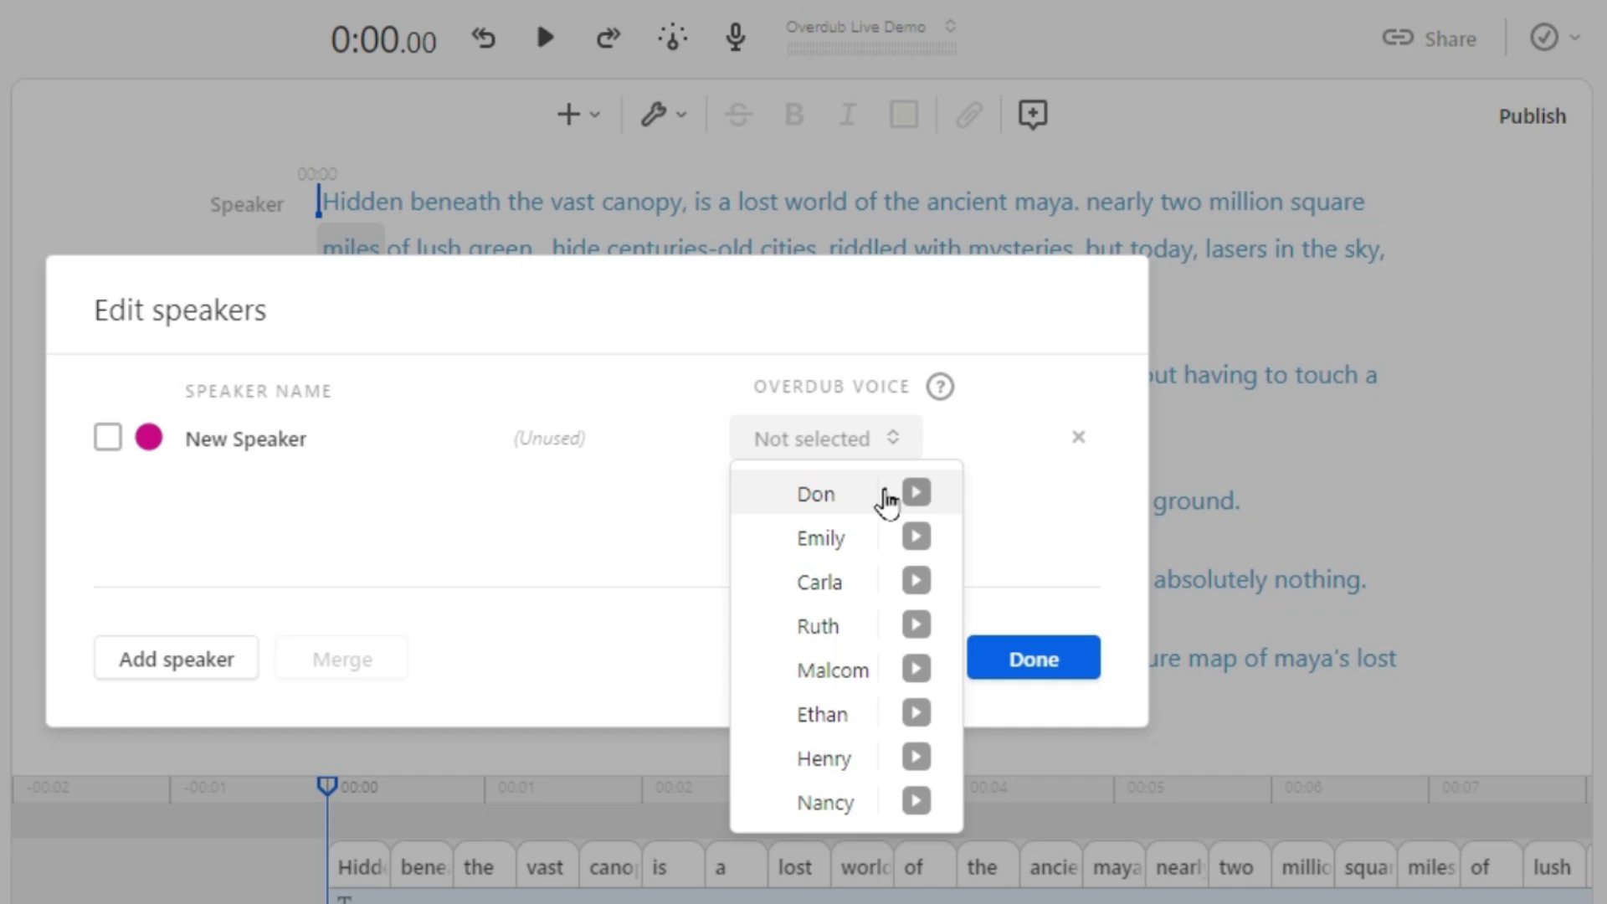
Step: Preview the Don, Emily, Carla, Ruth and Malcom Overdub voices
{"action": "left_click", "coordinate": [918, 496]}
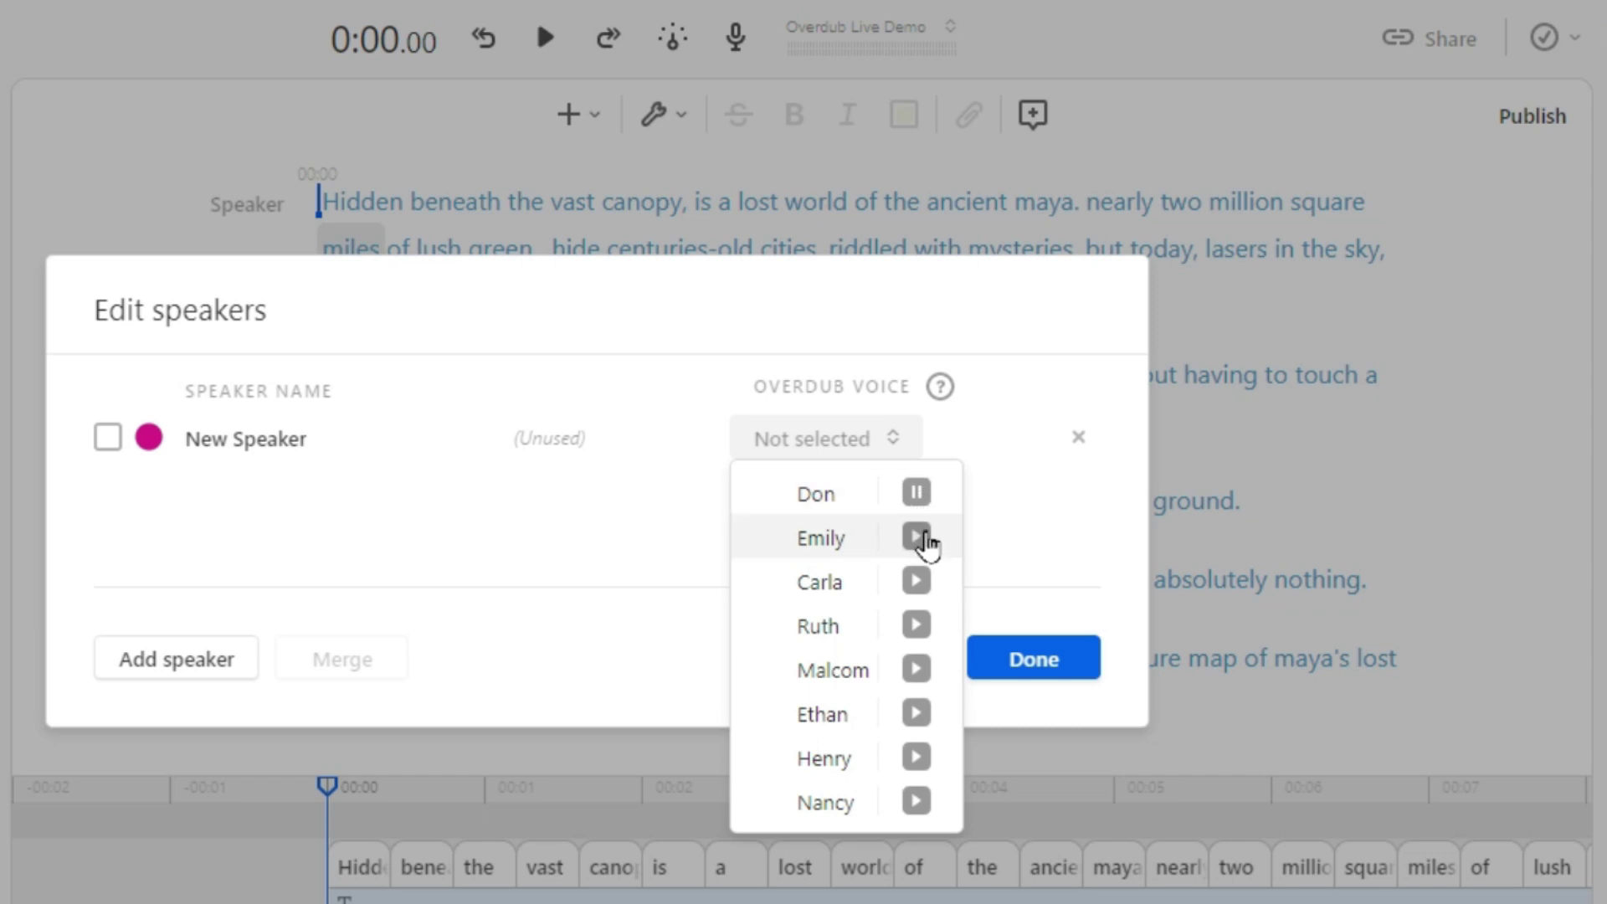
{"action": "left_click", "coordinate": [918, 538]}
{"action": "left_click", "coordinate": [918, 584]}
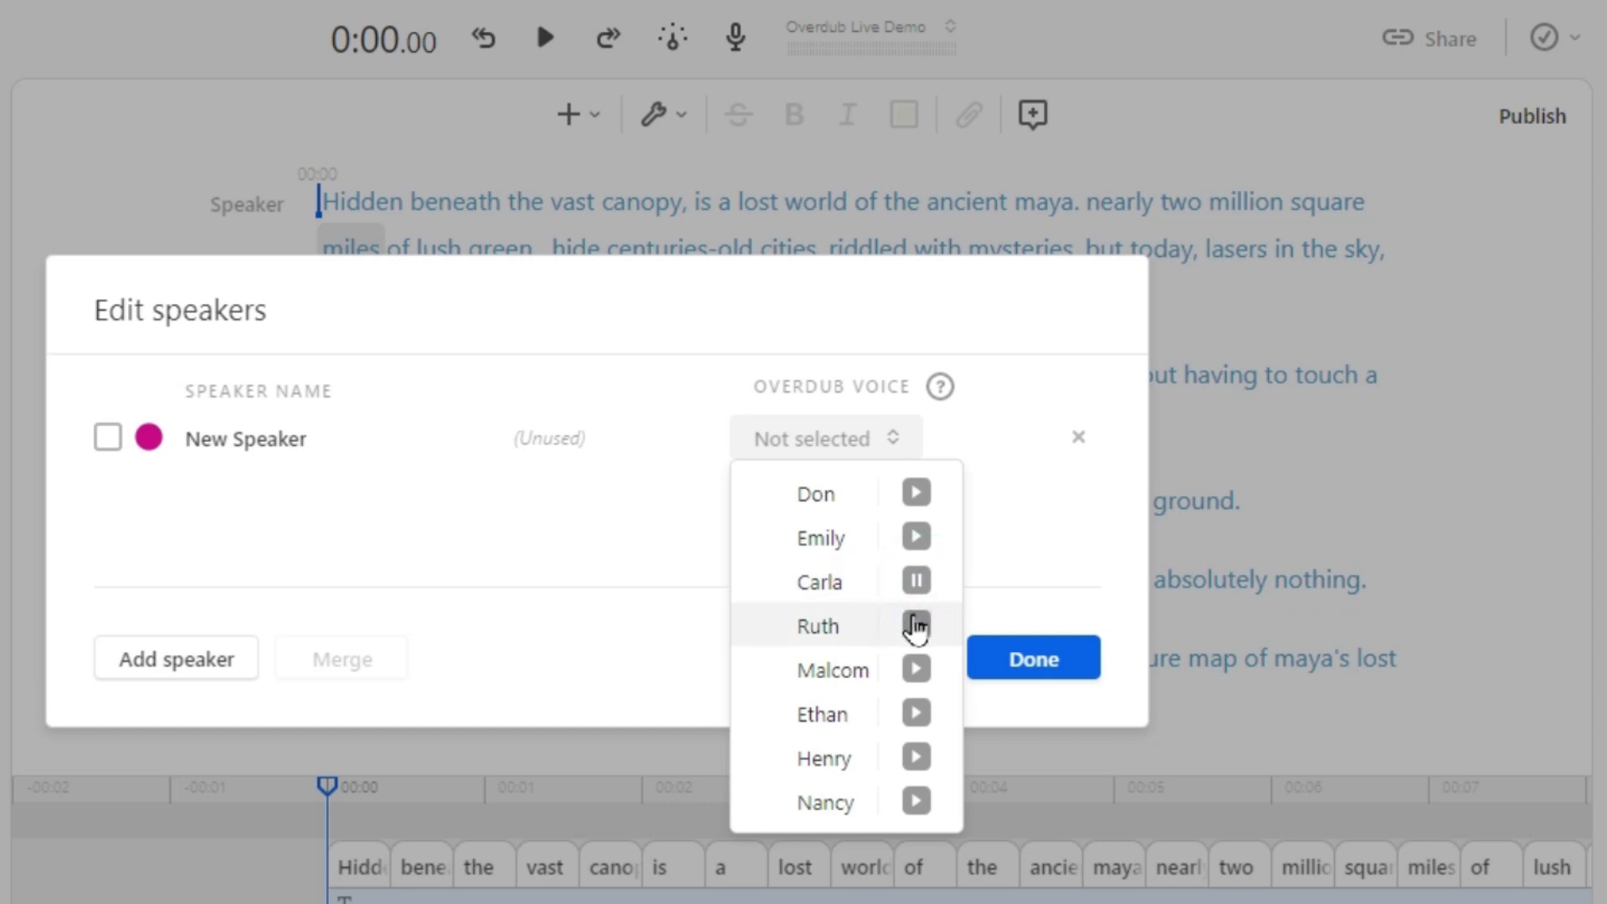
{"action": "left_click", "coordinate": [917, 626]}
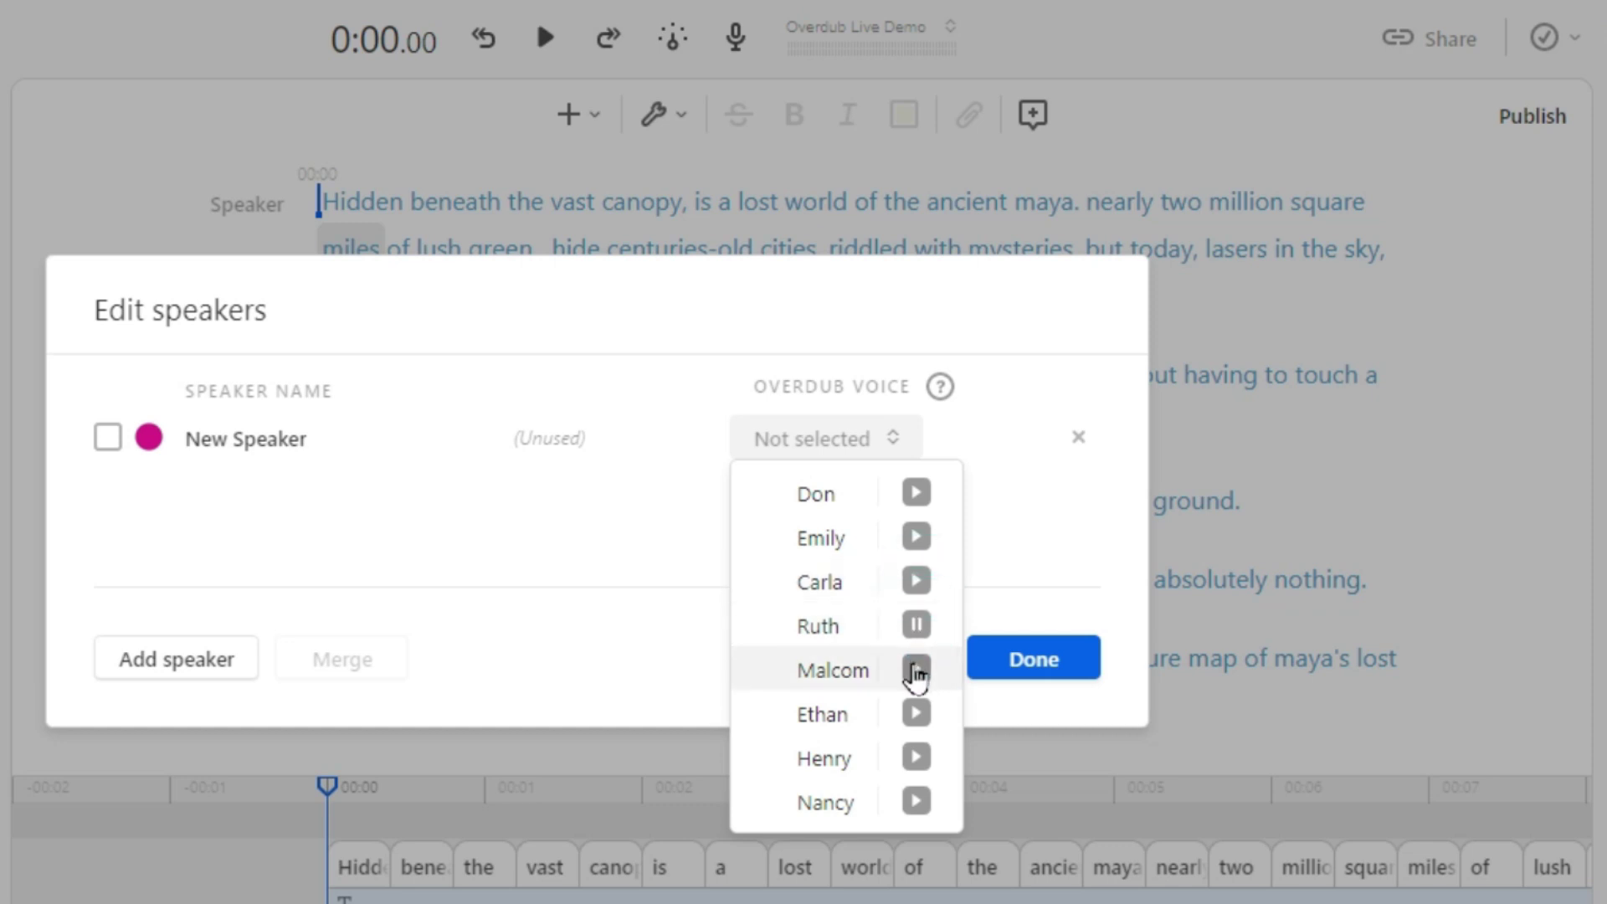
{"action": "left_click", "coordinate": [917, 671]}
Step: Assign the Don voice to the new speaker, rename it Don, and close the editor
{"action": "left_click", "coordinate": [844, 494]}
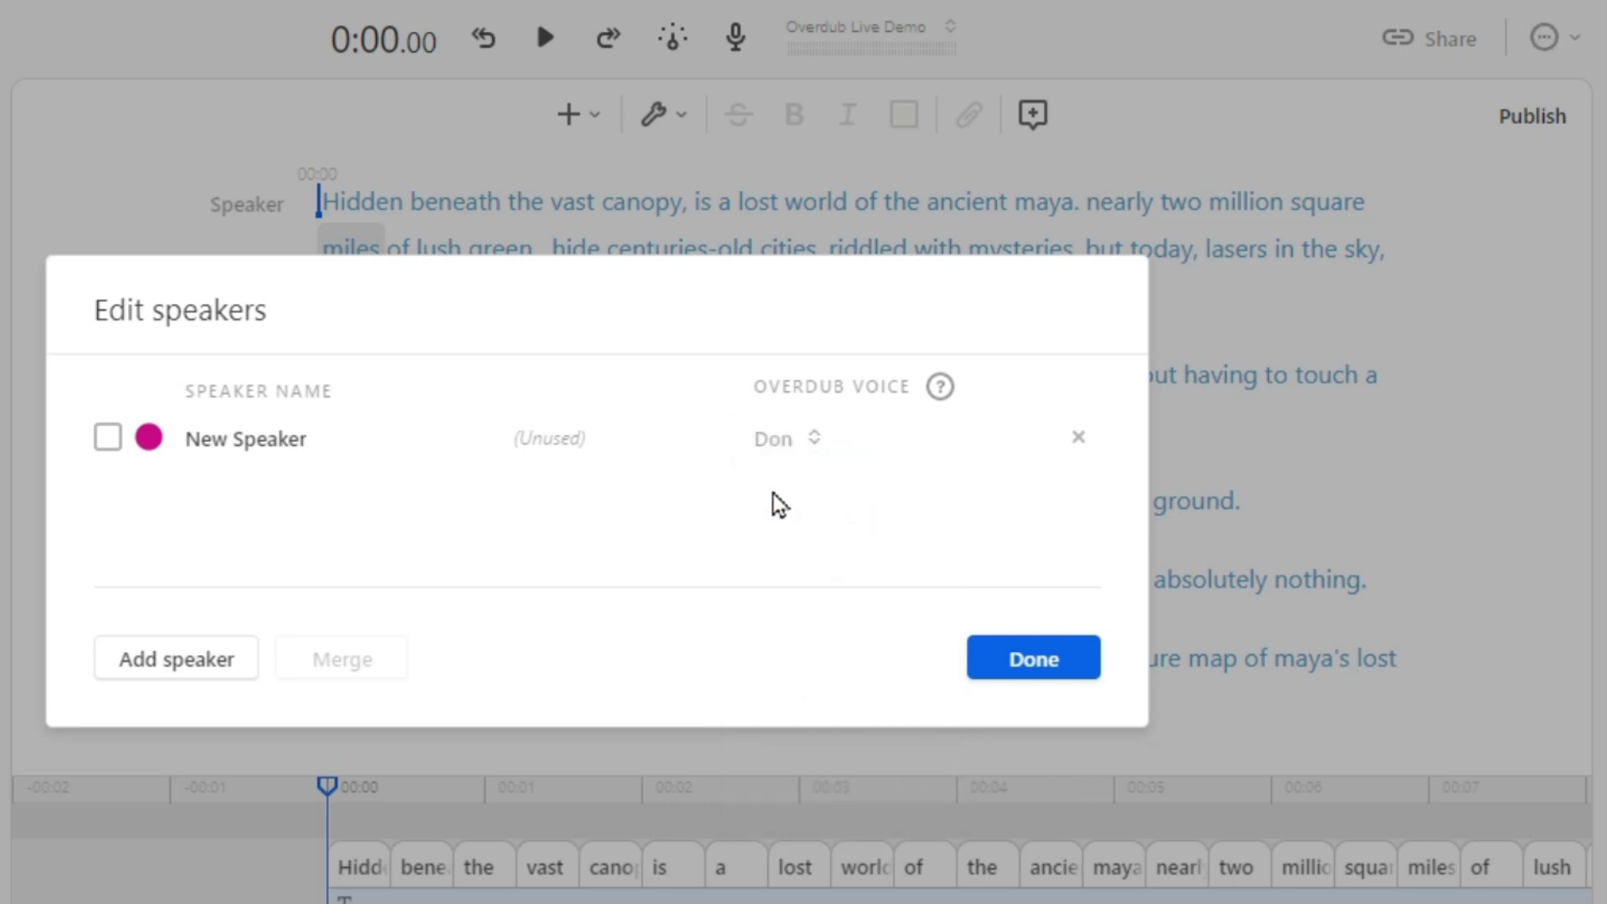
{"action": "left_click", "coordinate": [325, 434]}
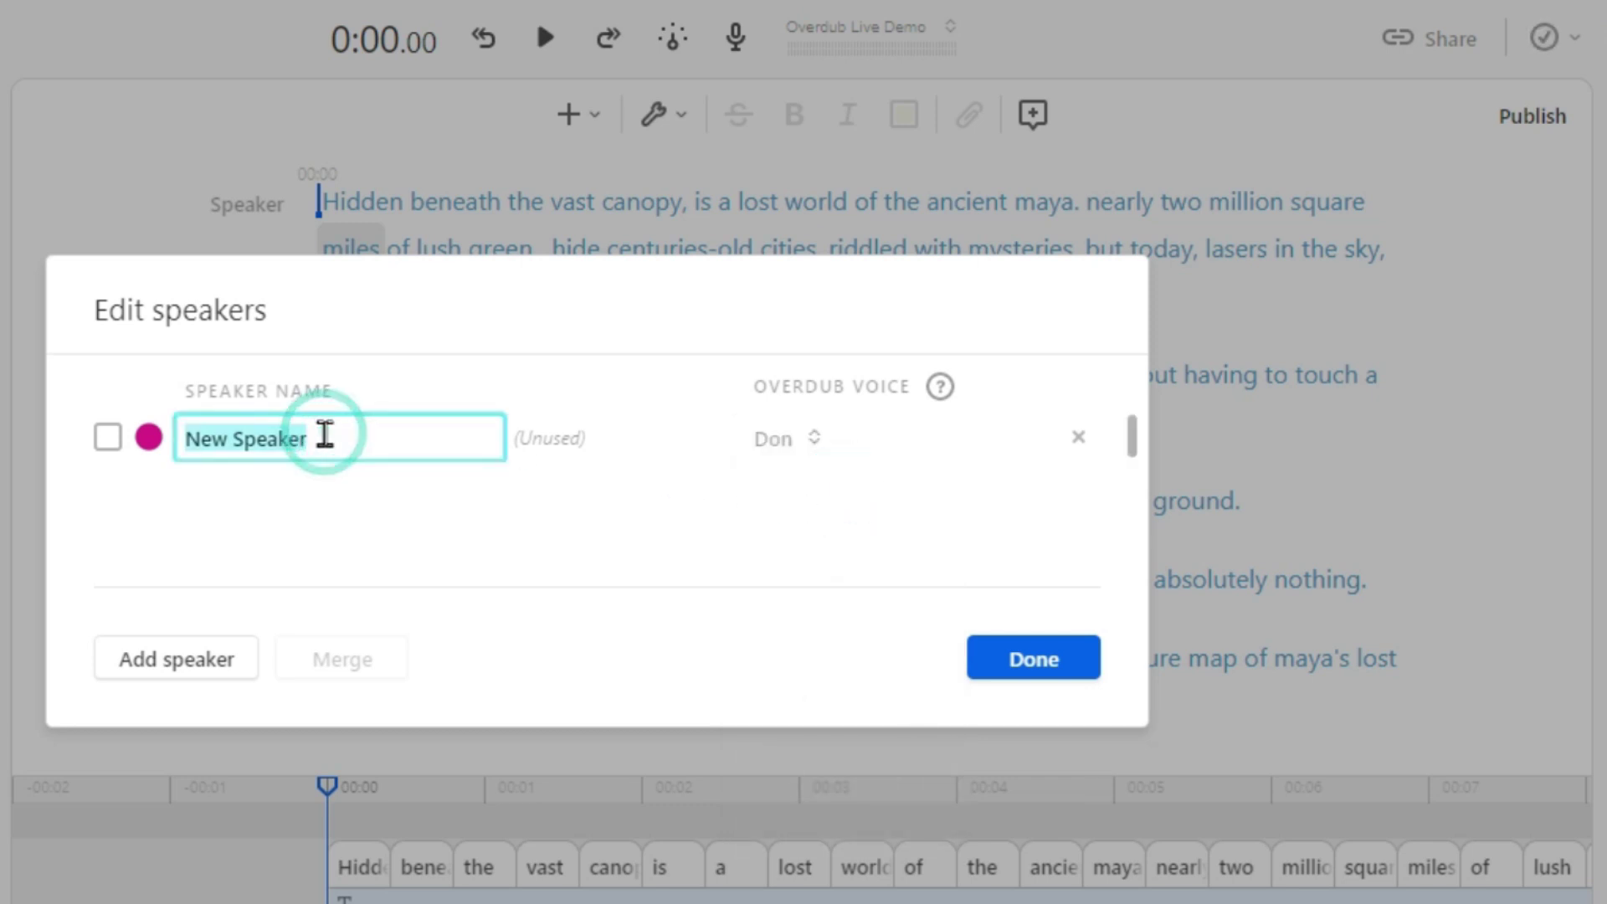
{"action": "type", "text": "Don"}
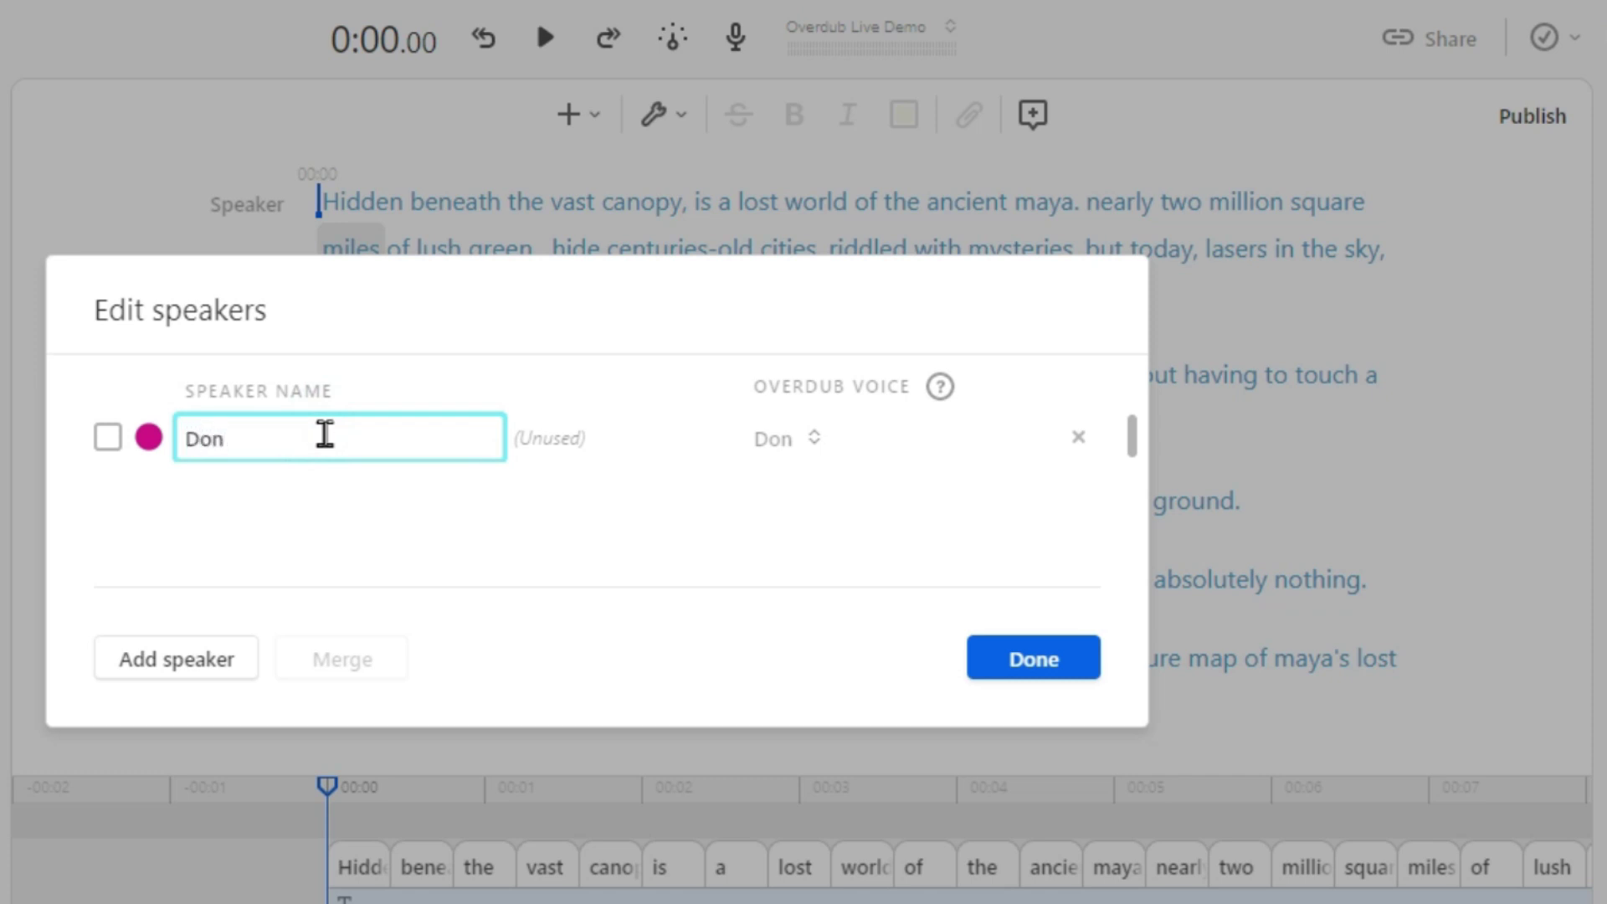
{"action": "left_click", "coordinate": [1017, 661]}
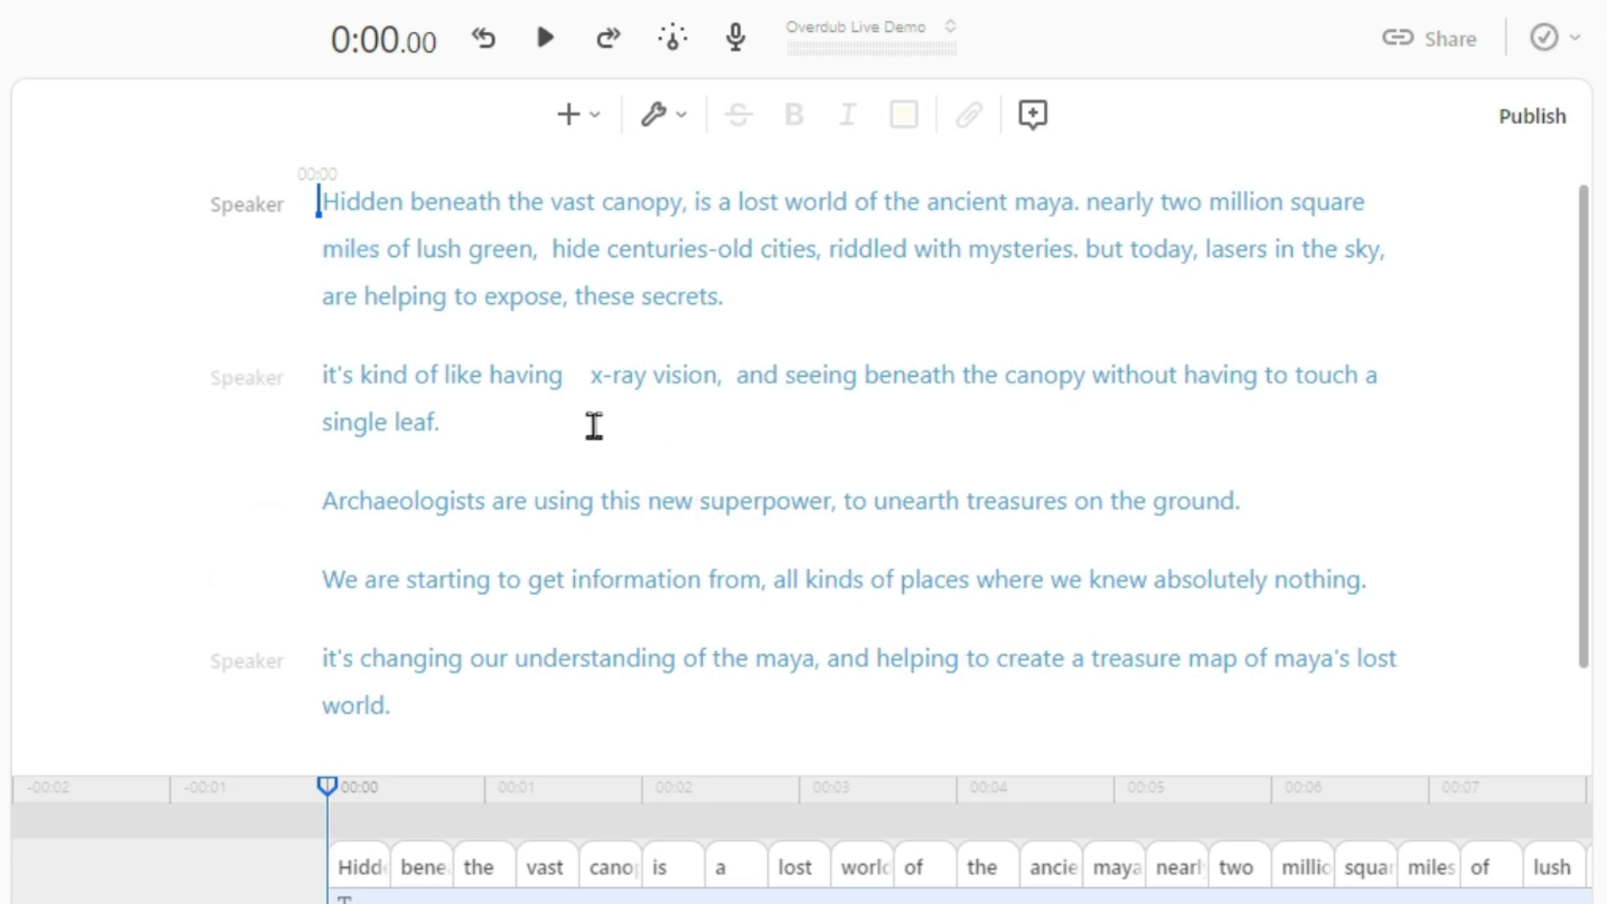
Step: Preview Don's Angry, Angry_2, Calm and Calm_2 styles, then voice the first paragraph with Calm_2
{"action": "left_click", "coordinate": [266, 219]}
{"action": "mouse_move", "coordinate": [240, 406]}
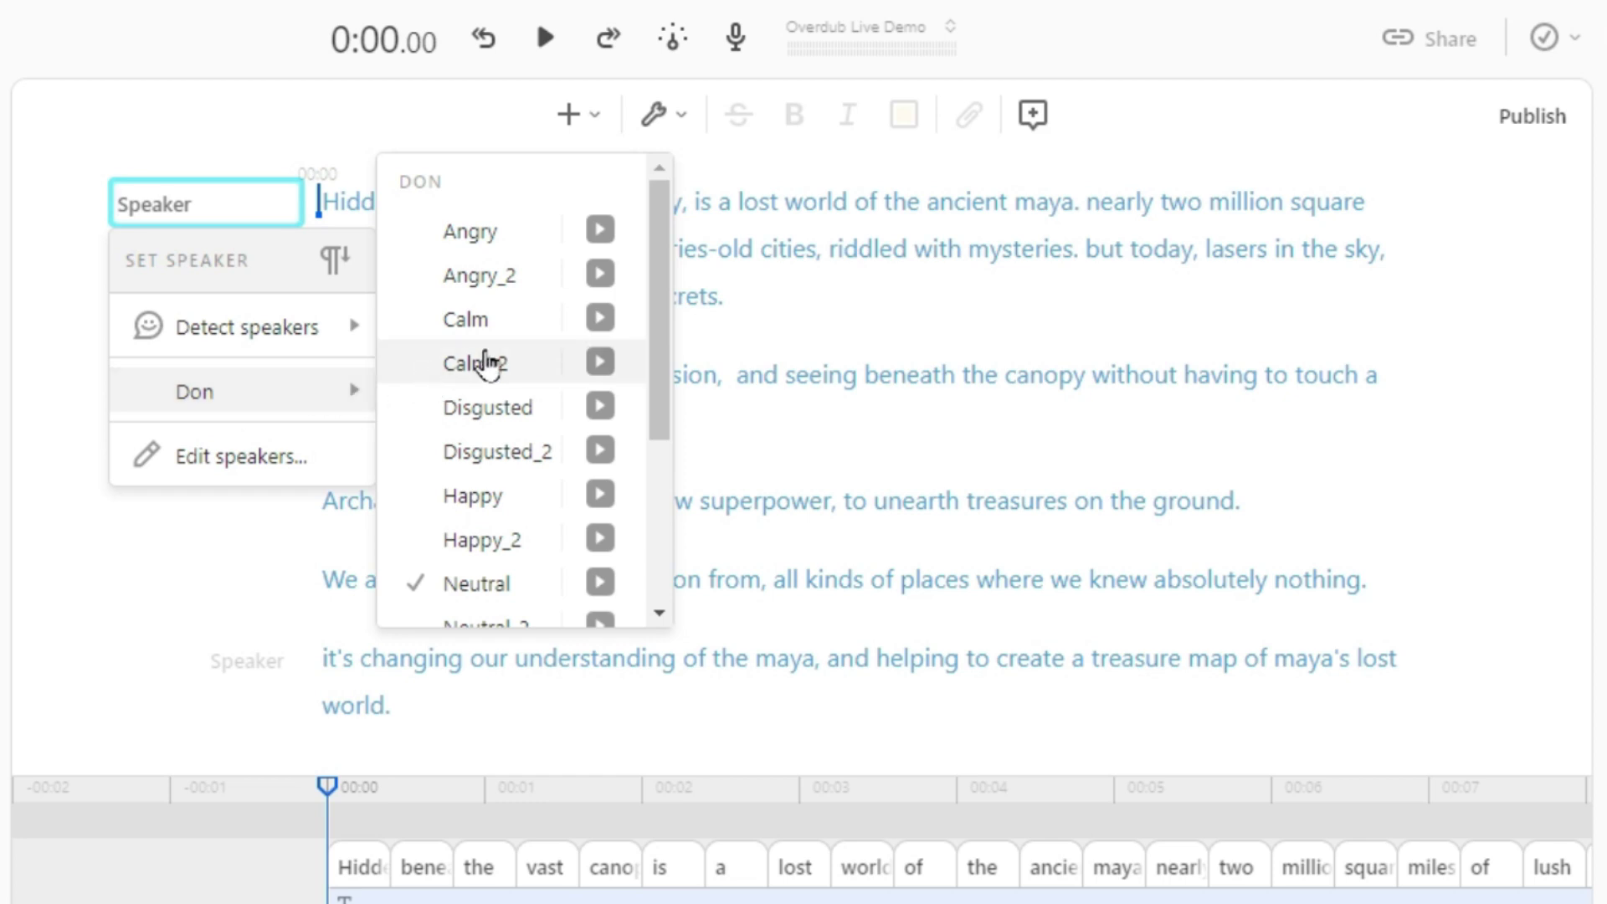
{"action": "left_click", "coordinate": [609, 237]}
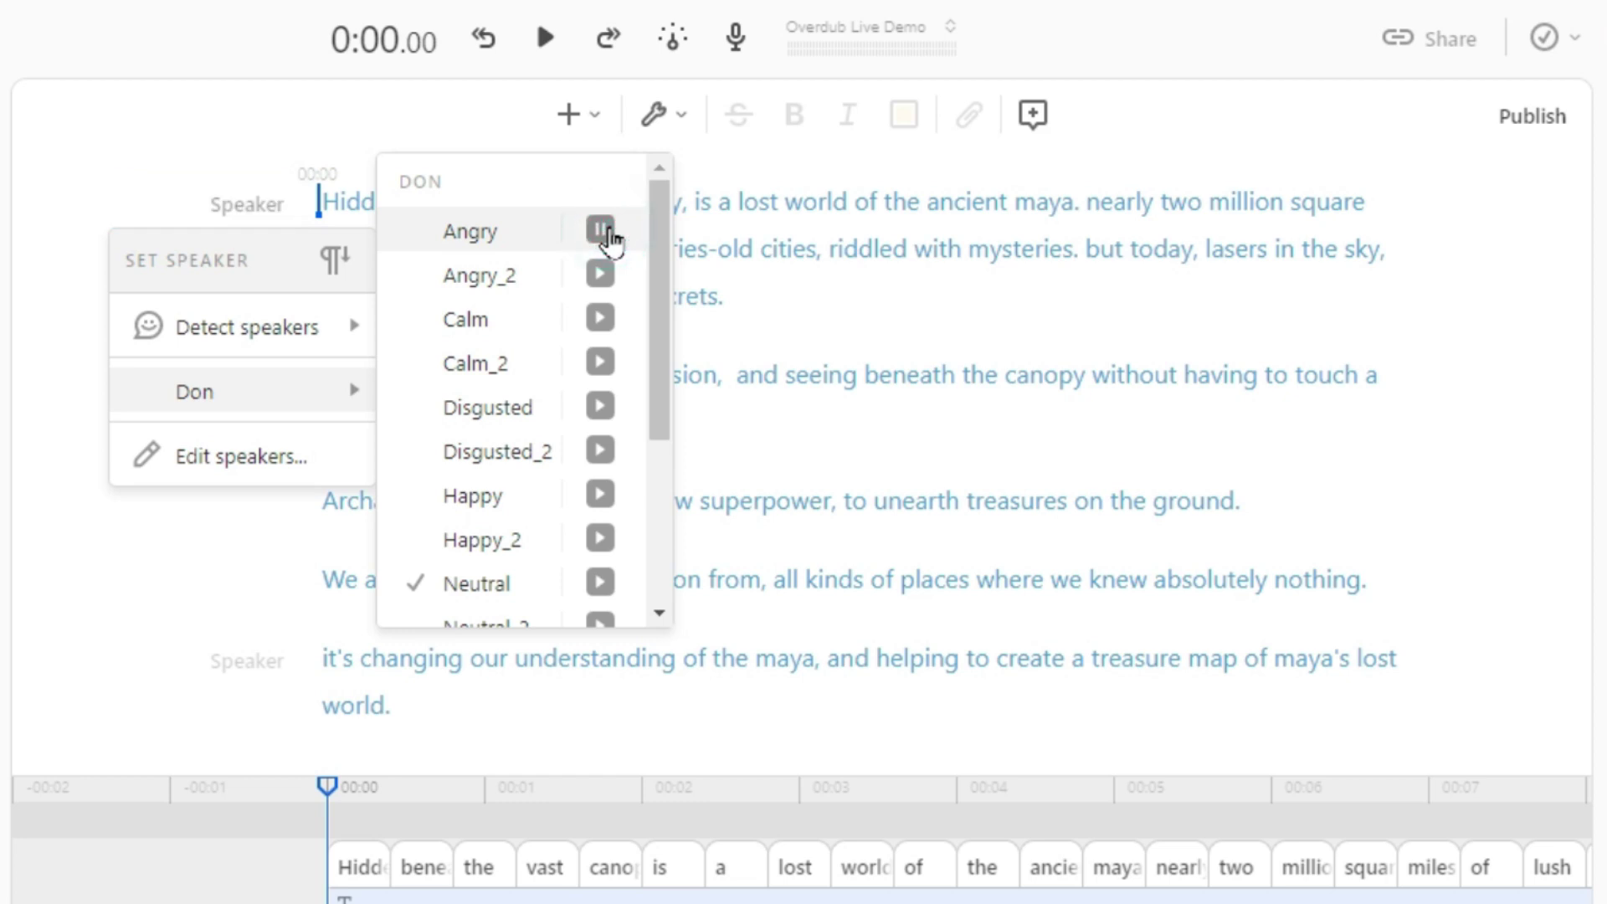
{"action": "left_click", "coordinate": [601, 279]}
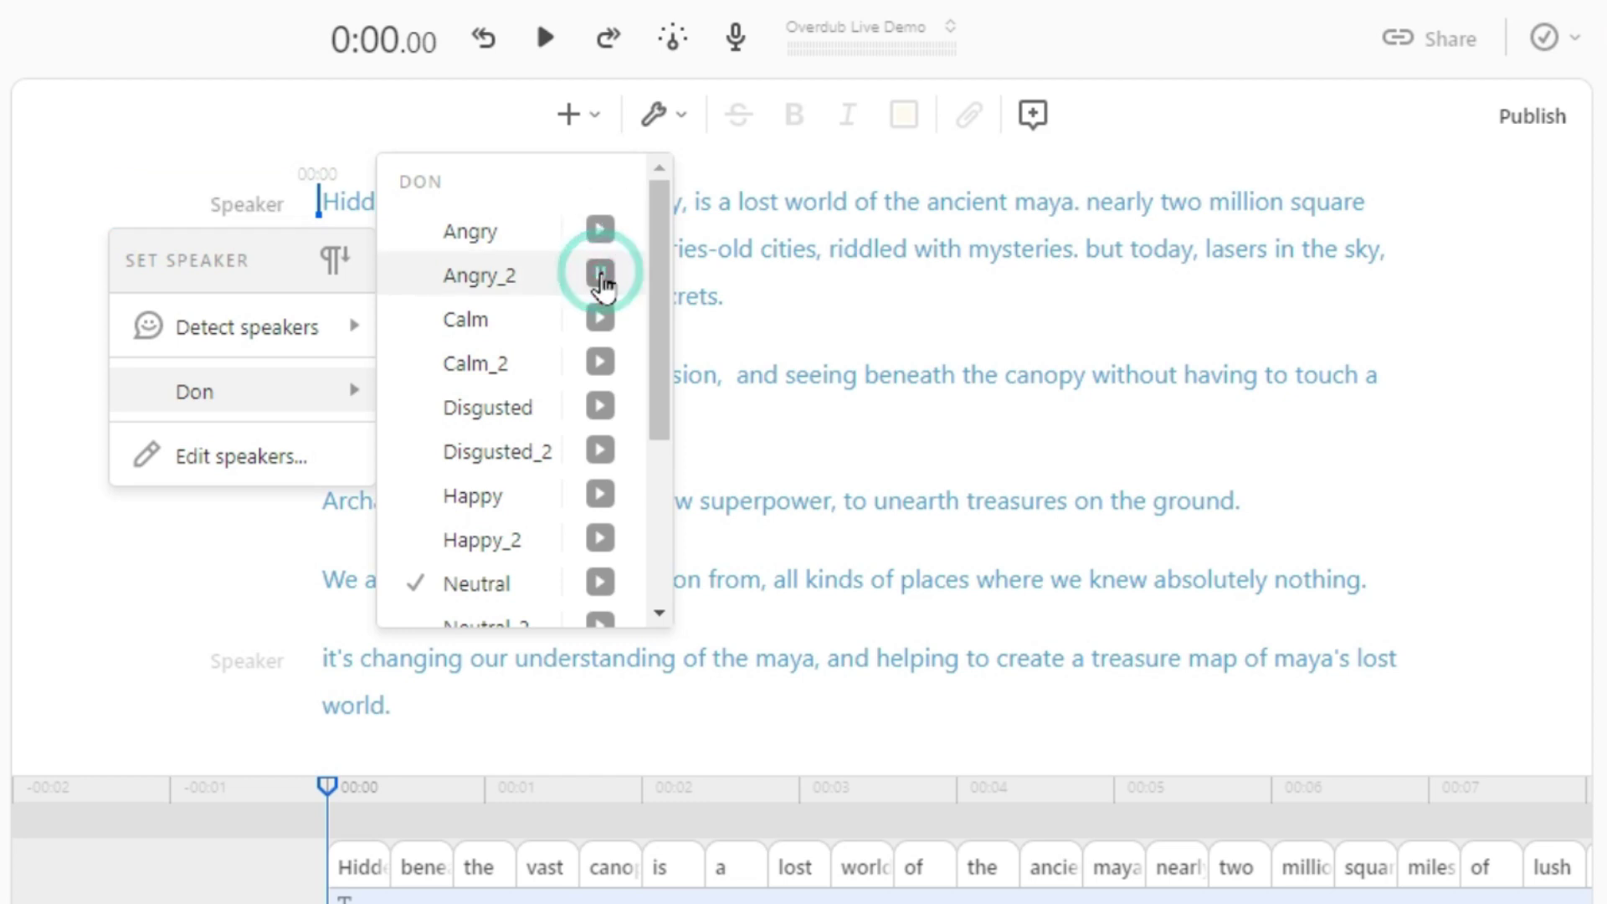
{"action": "left_click", "coordinate": [603, 320]}
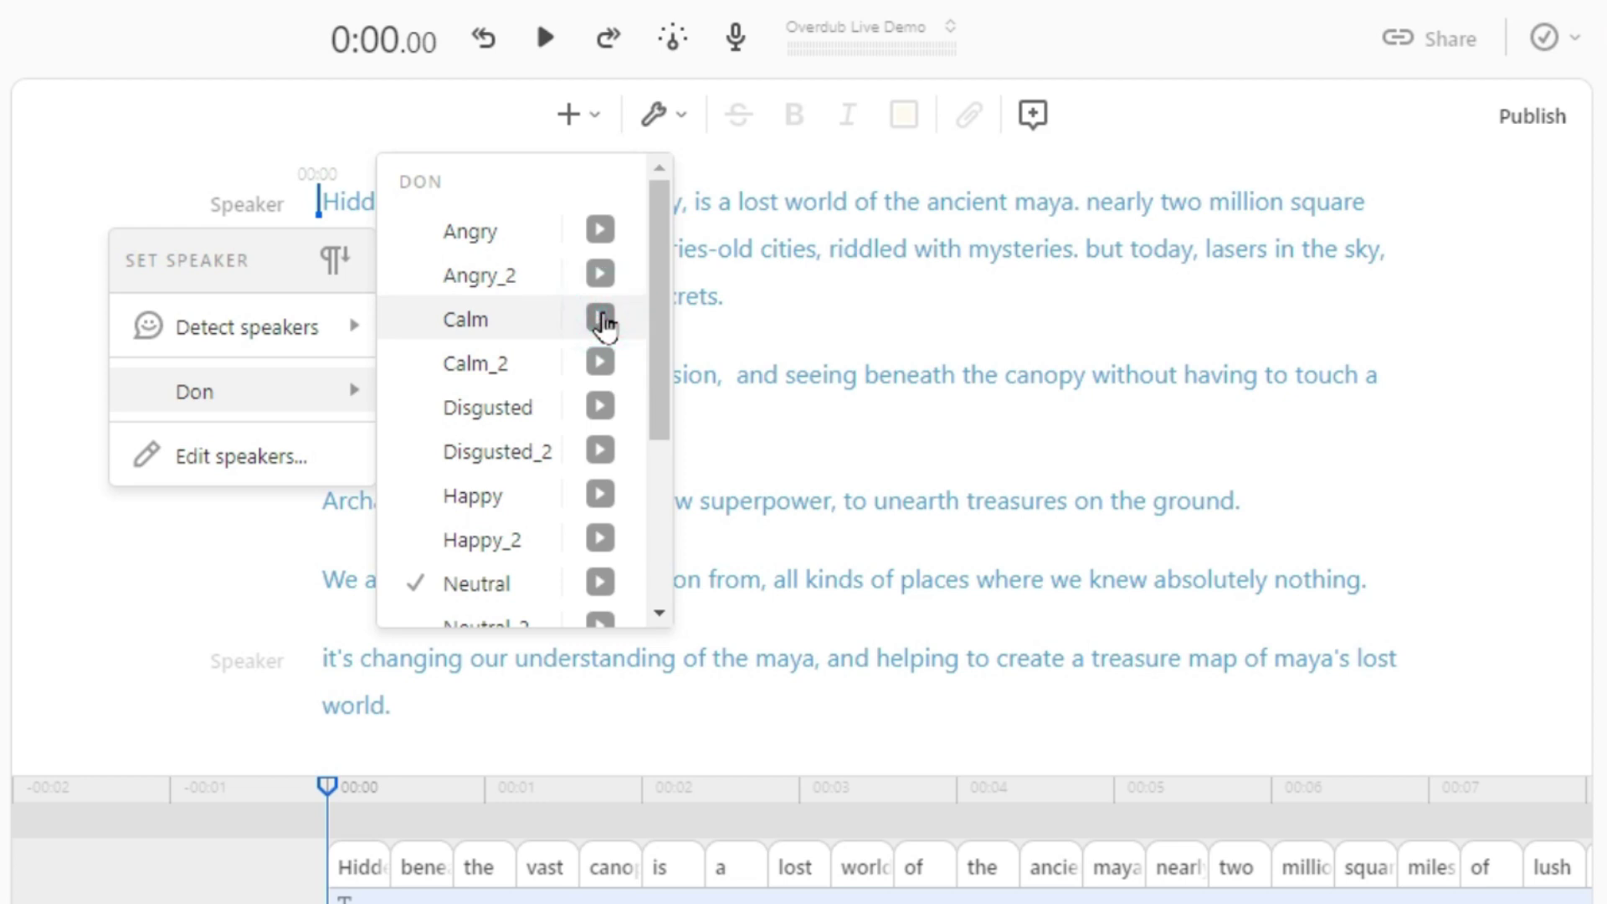
{"action": "left_click", "coordinate": [603, 365]}
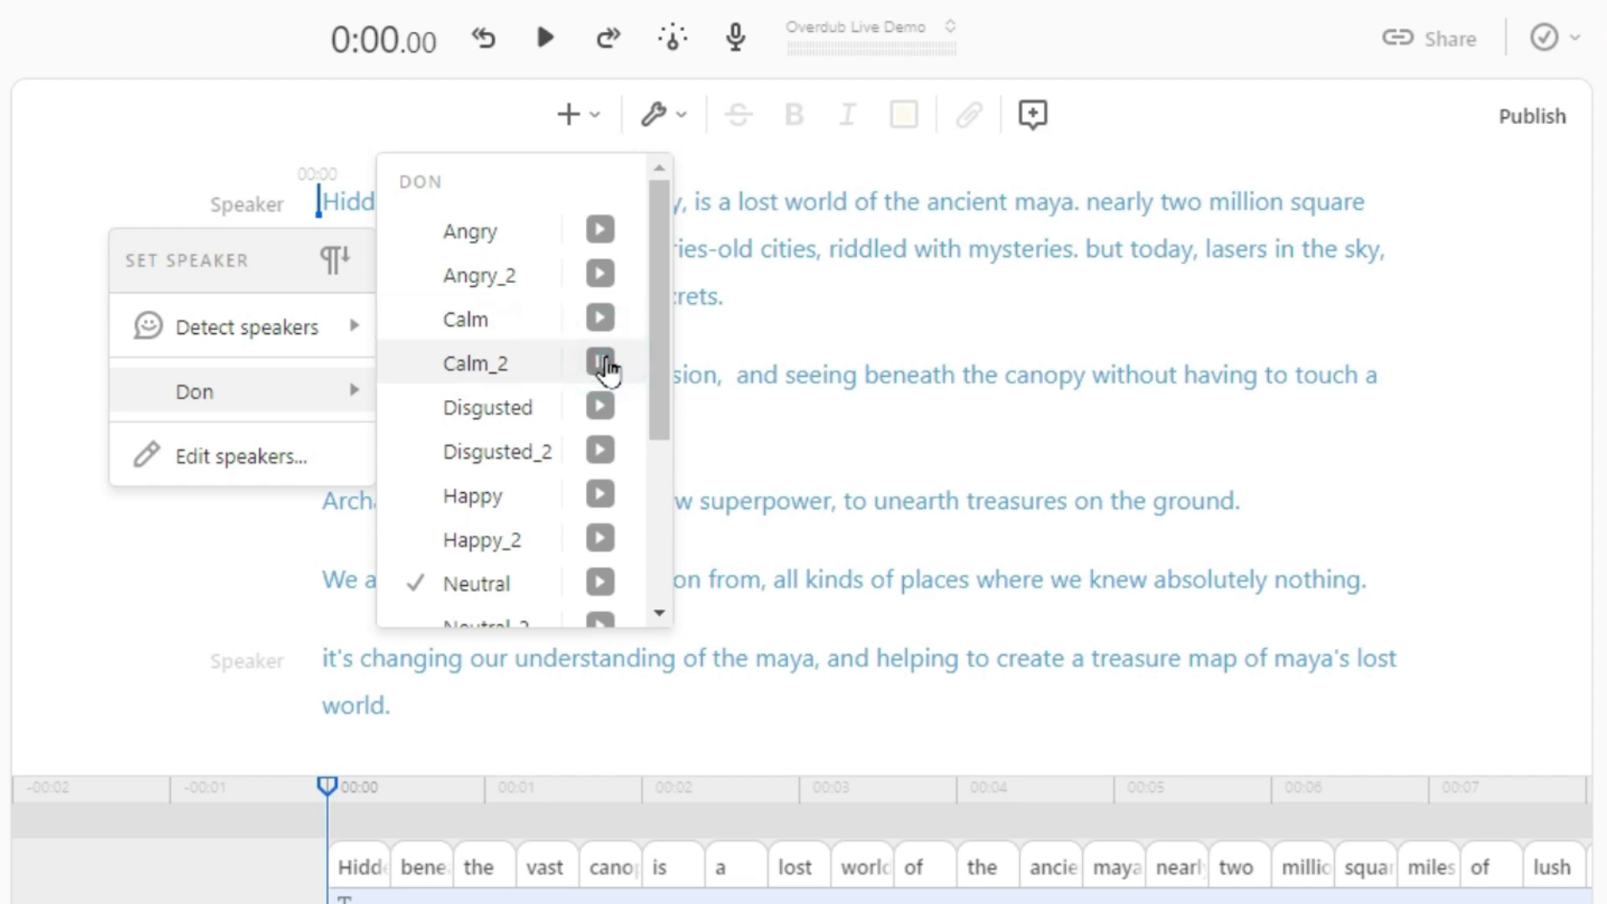
{"action": "left_click", "coordinate": [601, 363]}
{"action": "mouse_move", "coordinate": [659, 359]}
{"action": "left_mouse_down"}
{"action": "mouse_move", "coordinate": [663, 564]}
{"action": "mouse_move", "coordinate": [654, 353]}
{"action": "left_mouse_up"}
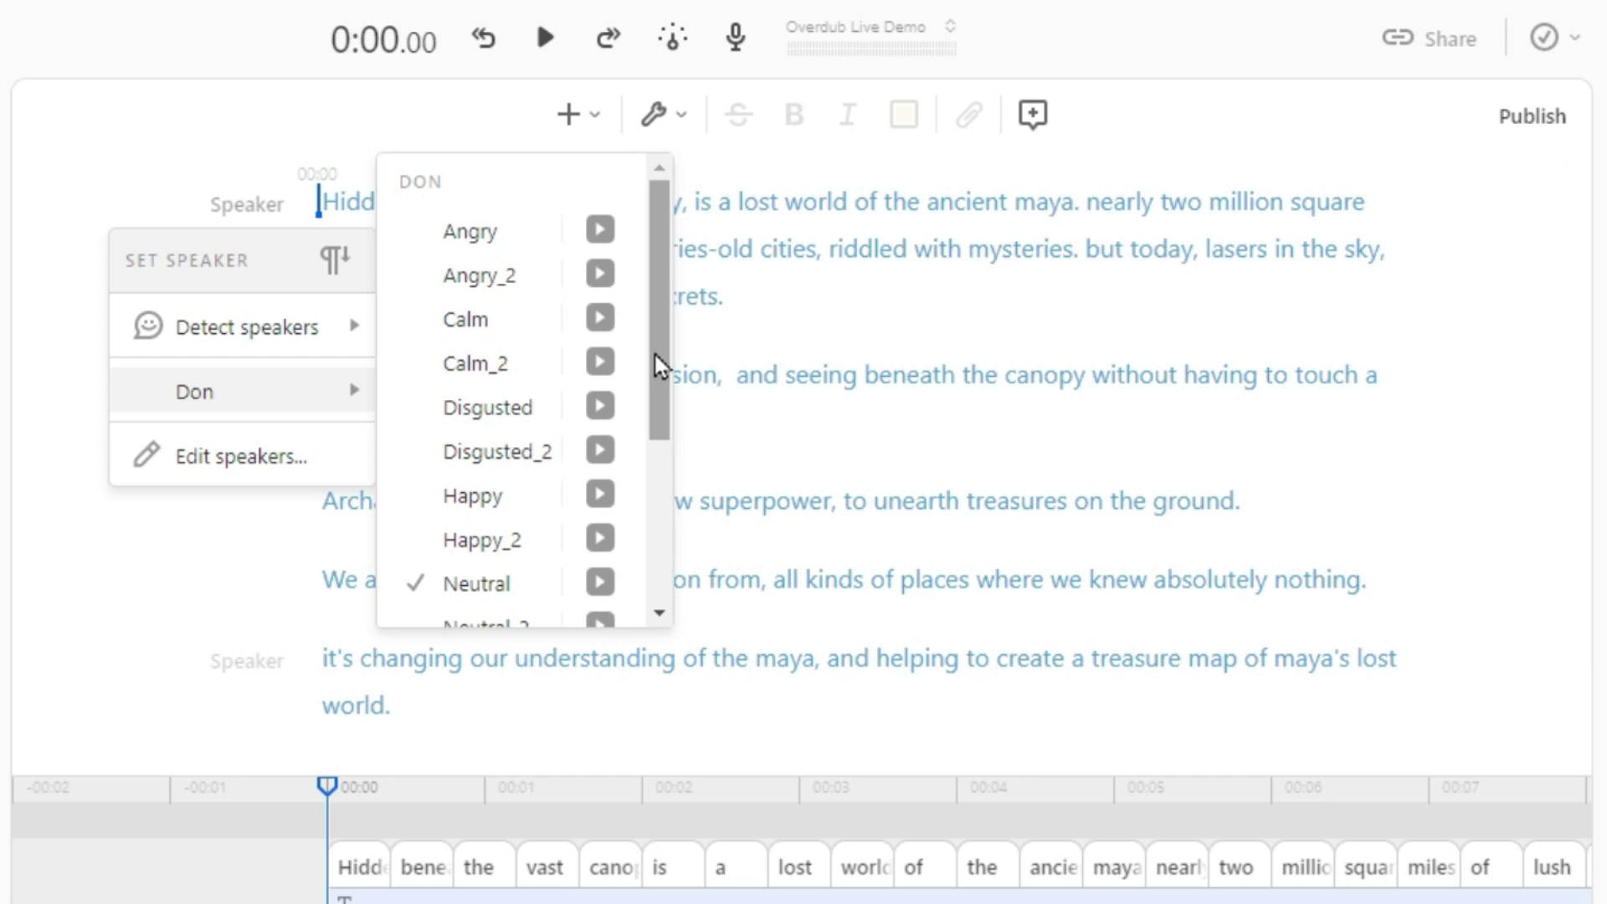
{"action": "left_click", "coordinate": [482, 365]}
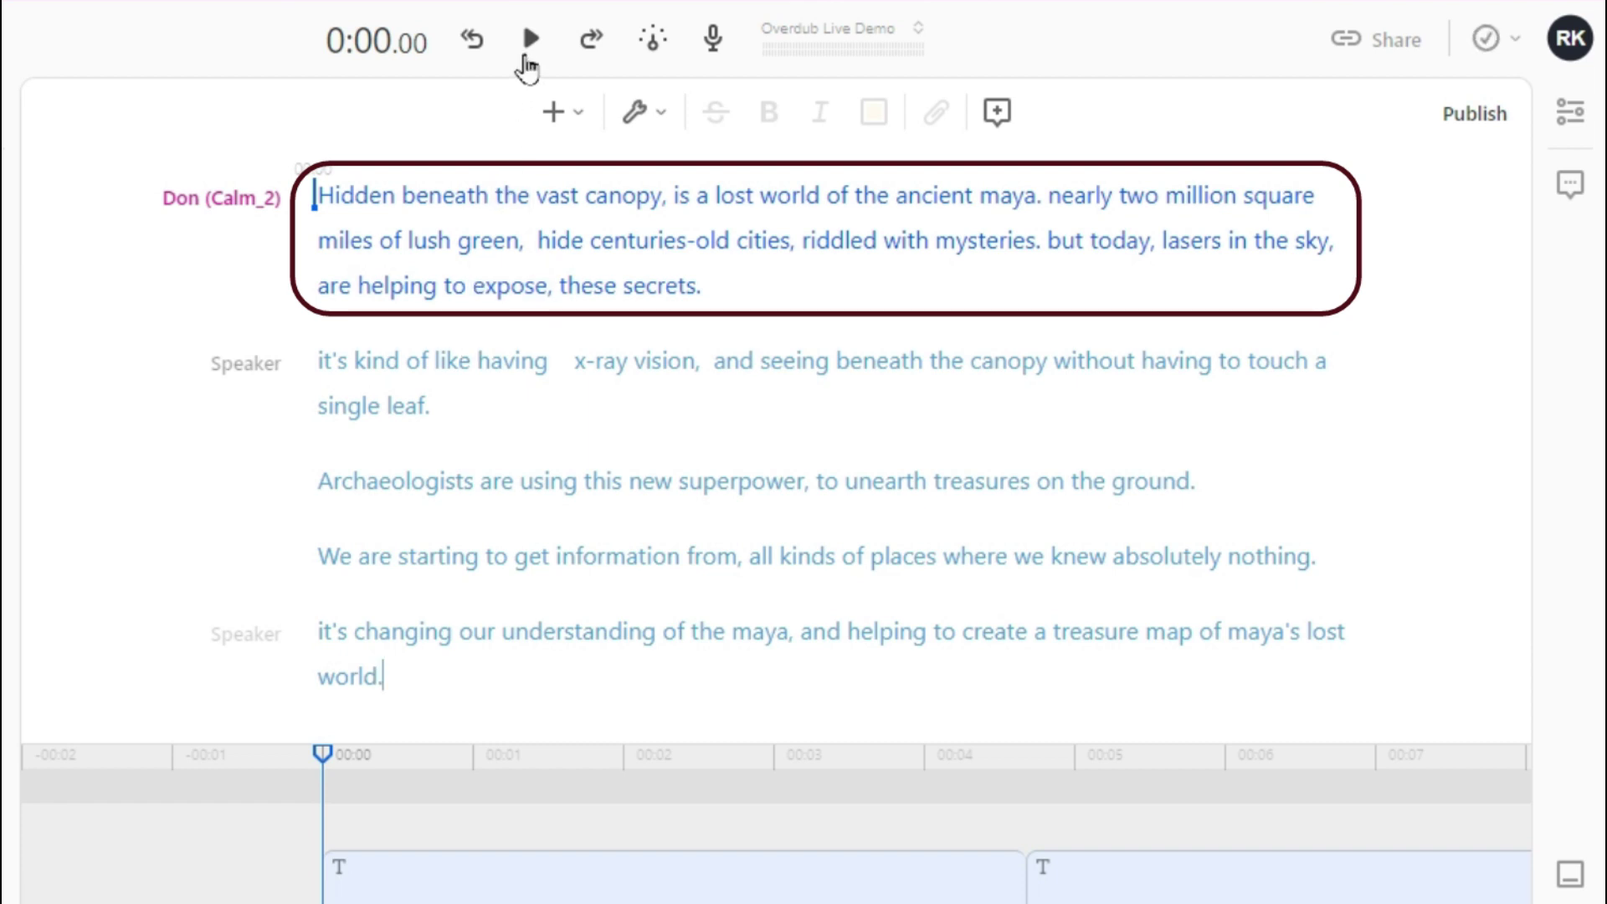
Step: Play back the first paragraph's Don Calm_2 narration
{"action": "left_click", "coordinate": [532, 38]}
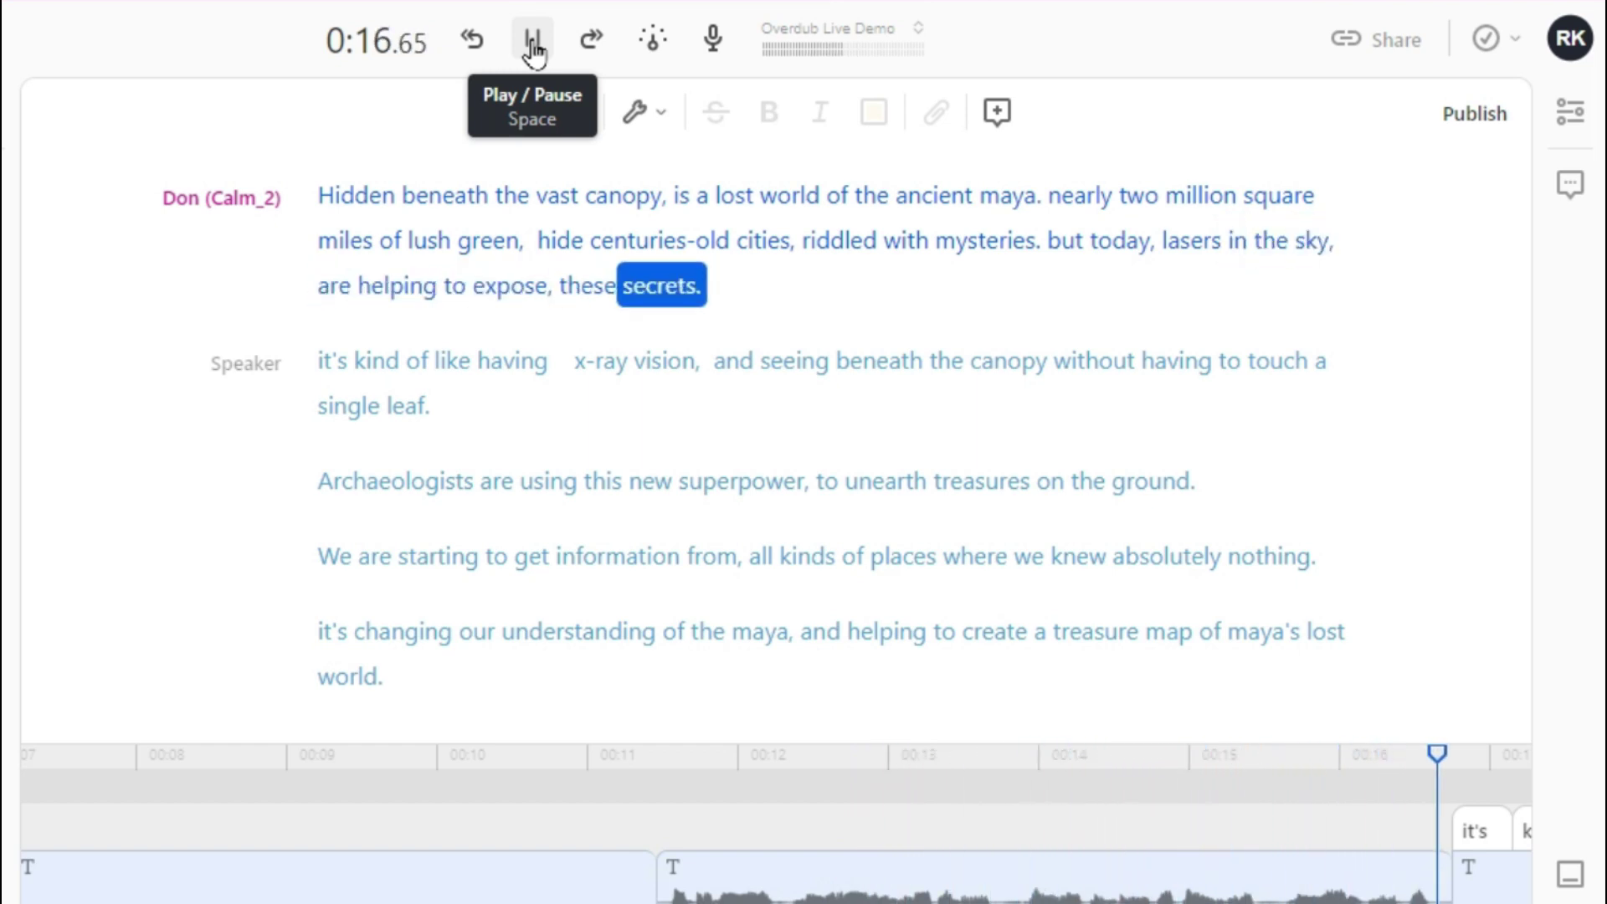
Step: Stop playback and add a second speaker from the second paragraph's speaker editor
{"action": "left_click", "coordinate": [533, 42]}
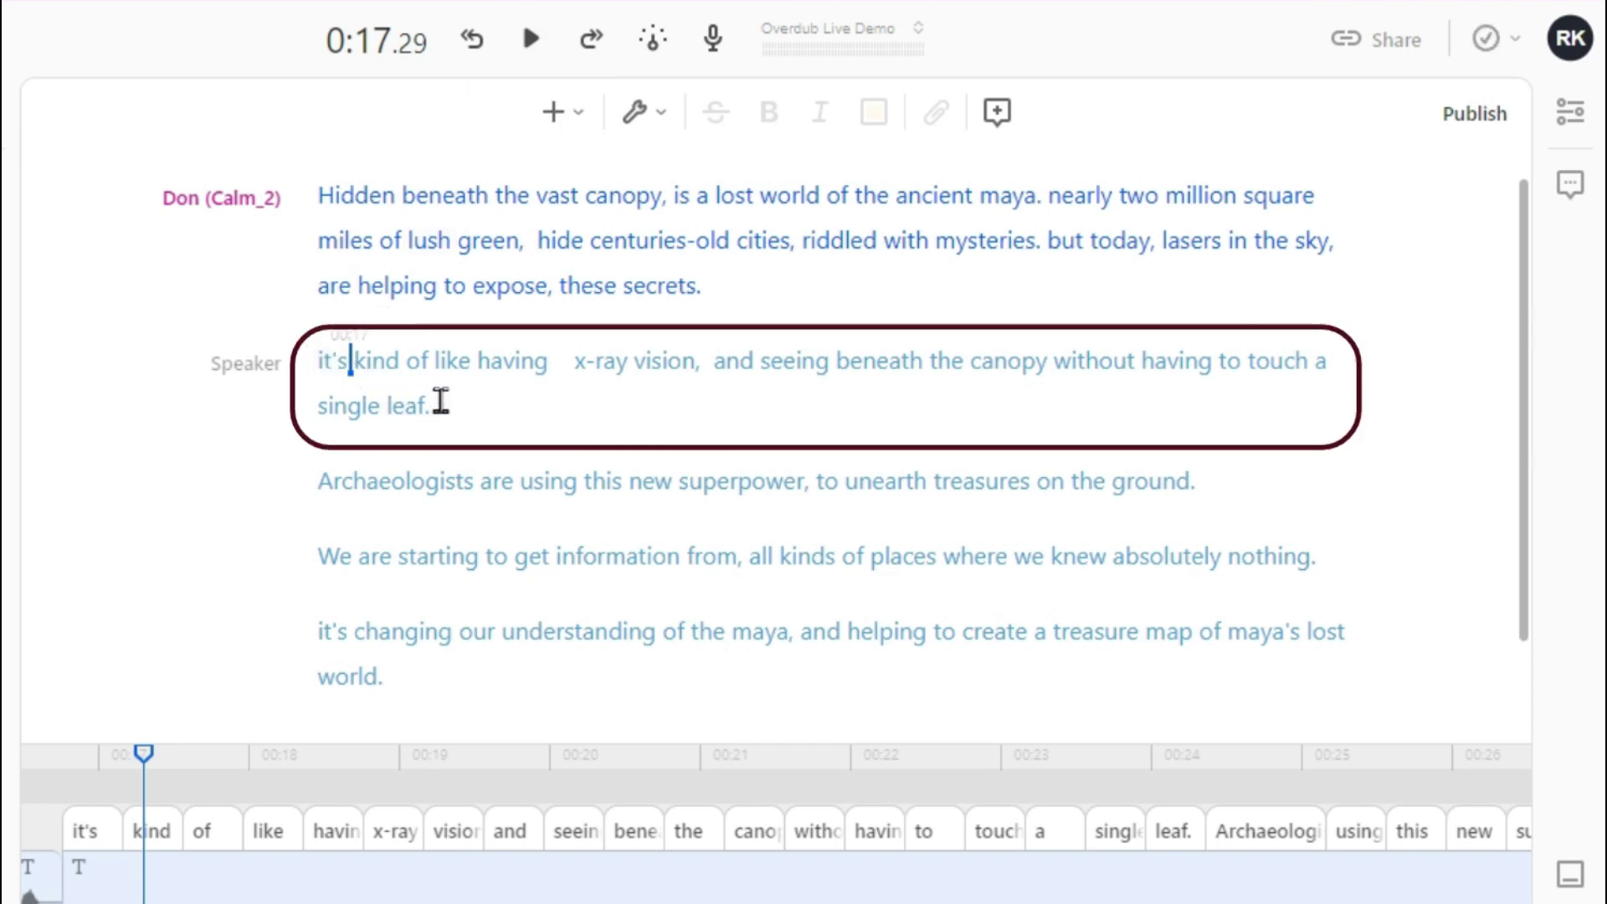
{"action": "left_click", "coordinate": [260, 365]}
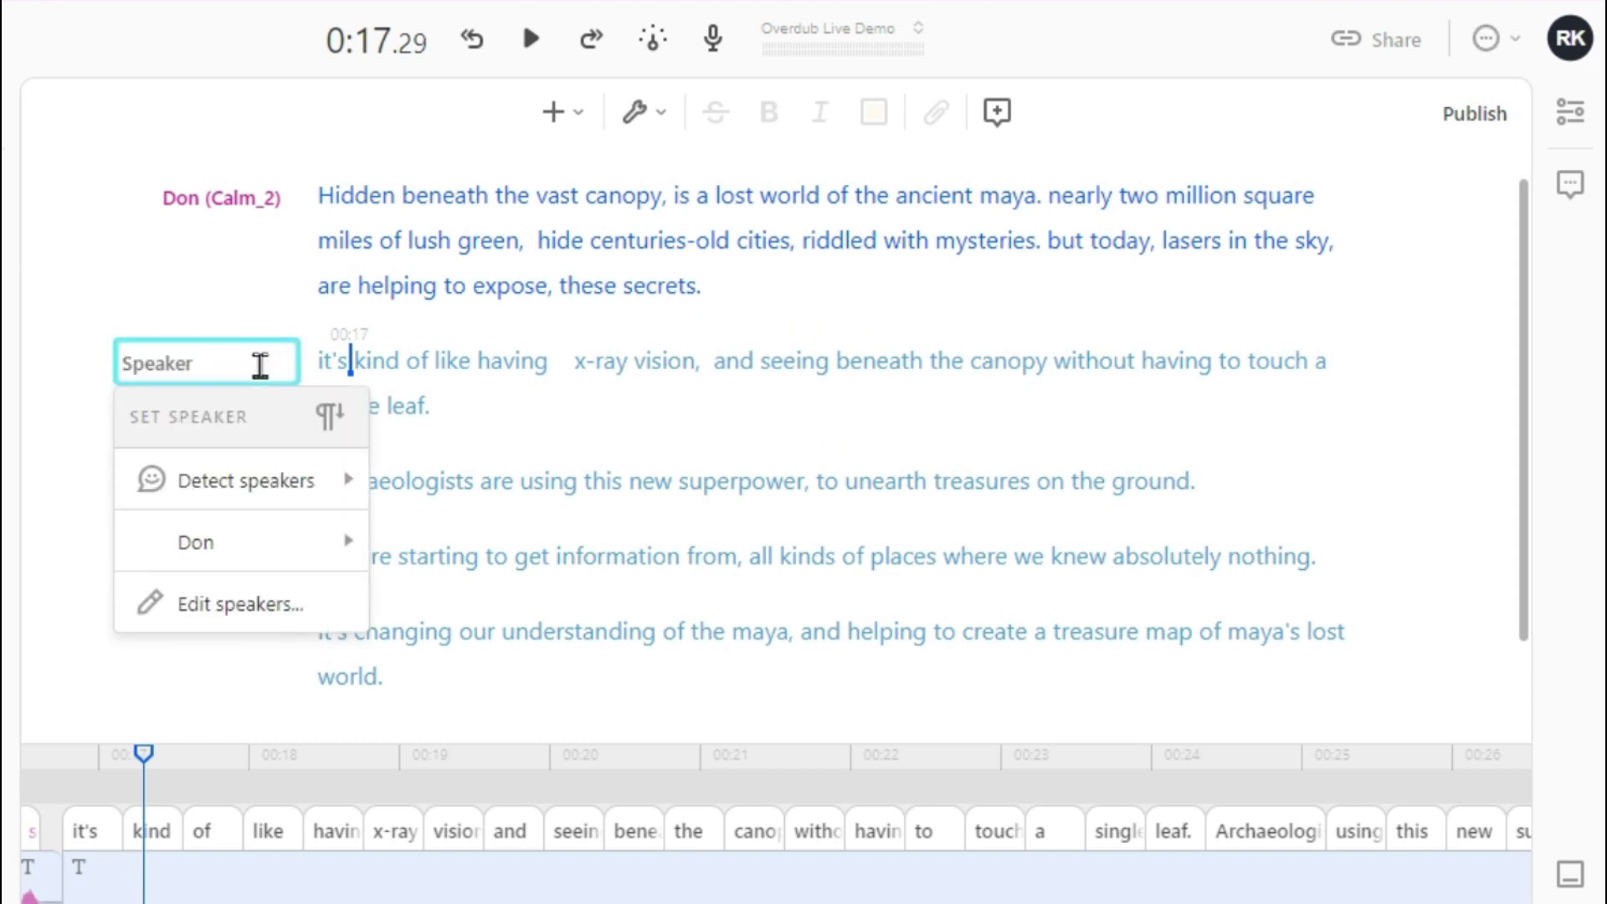
{"action": "left_click", "coordinate": [222, 604]}
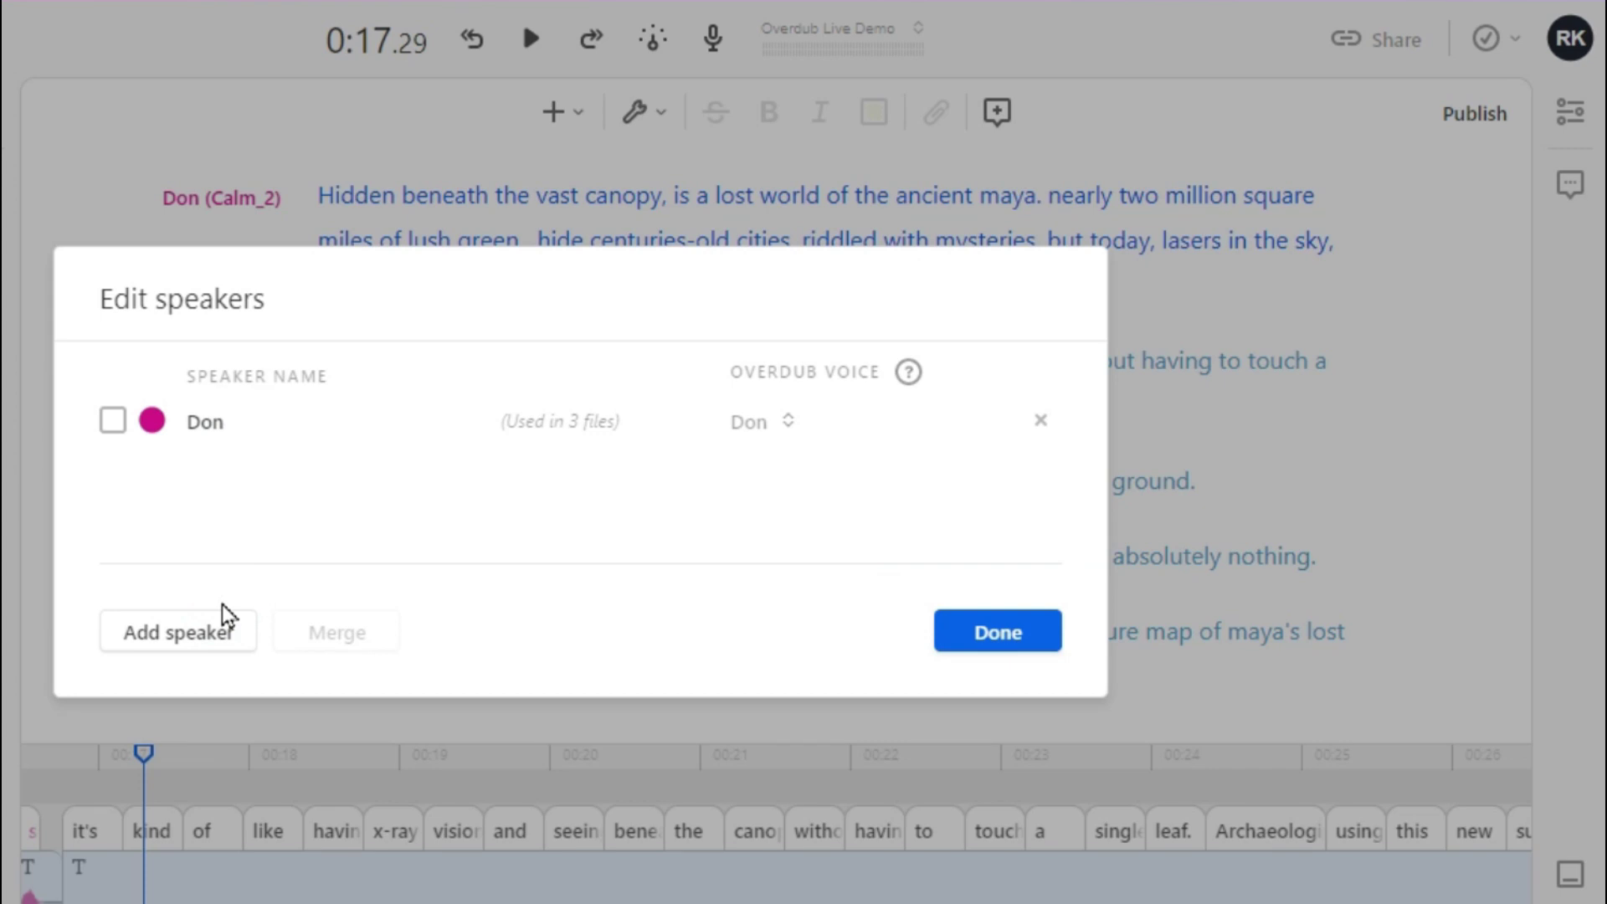
{"action": "left_click", "coordinate": [172, 644]}
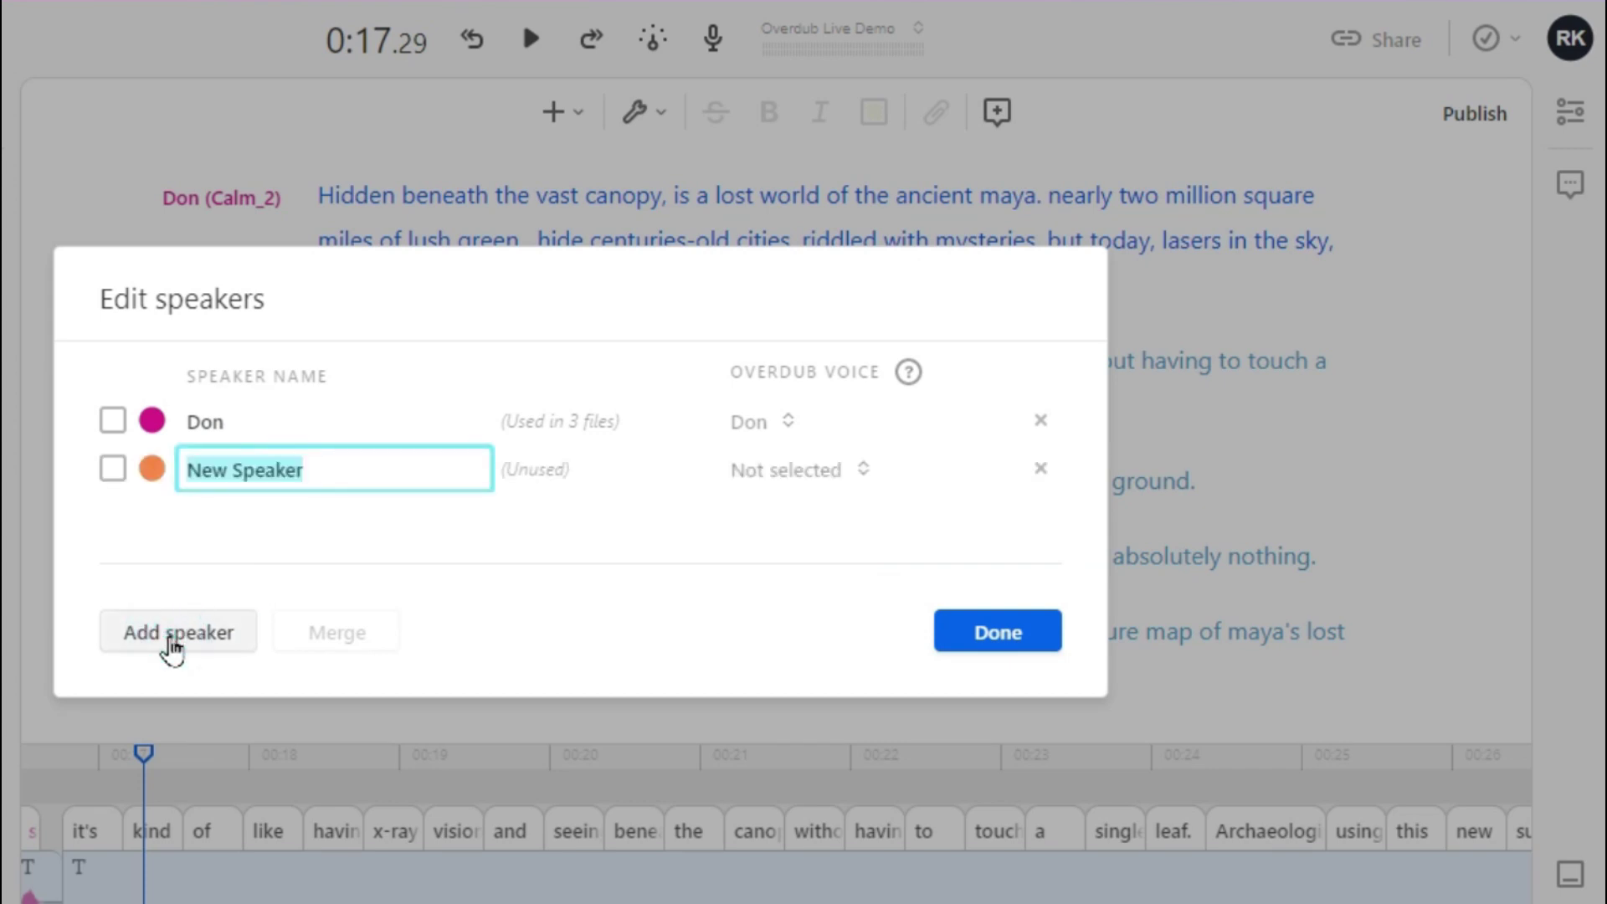
Step: Give the new speaker the Emily Overdub voice, name it Emily, and close the editor
{"action": "left_click", "coordinate": [860, 476]}
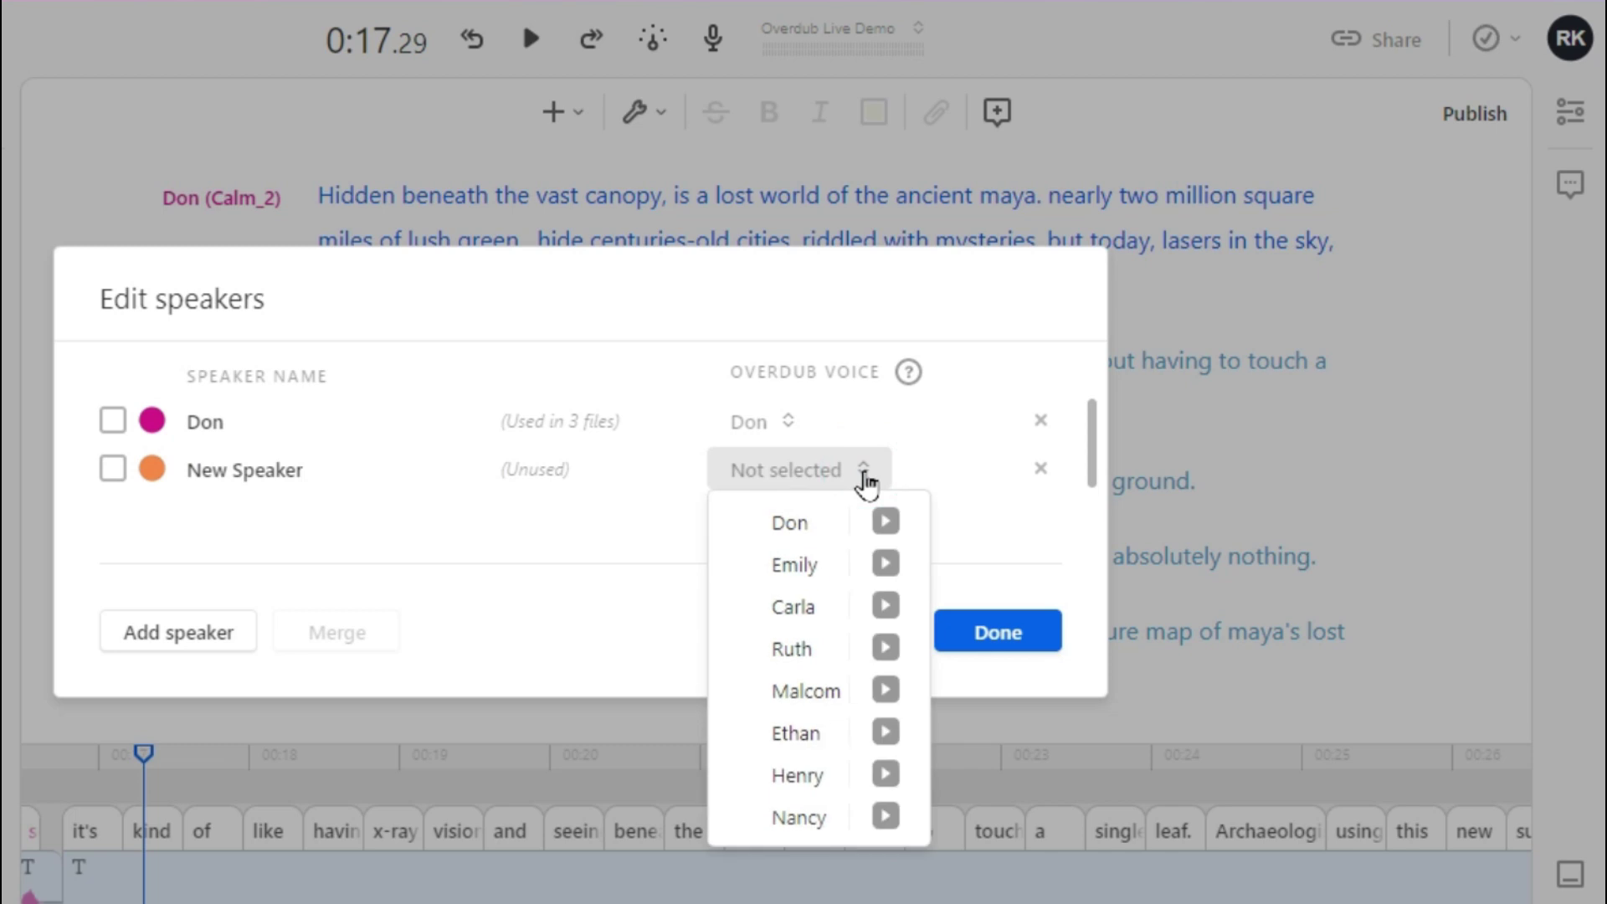
{"action": "left_click", "coordinate": [886, 567]}
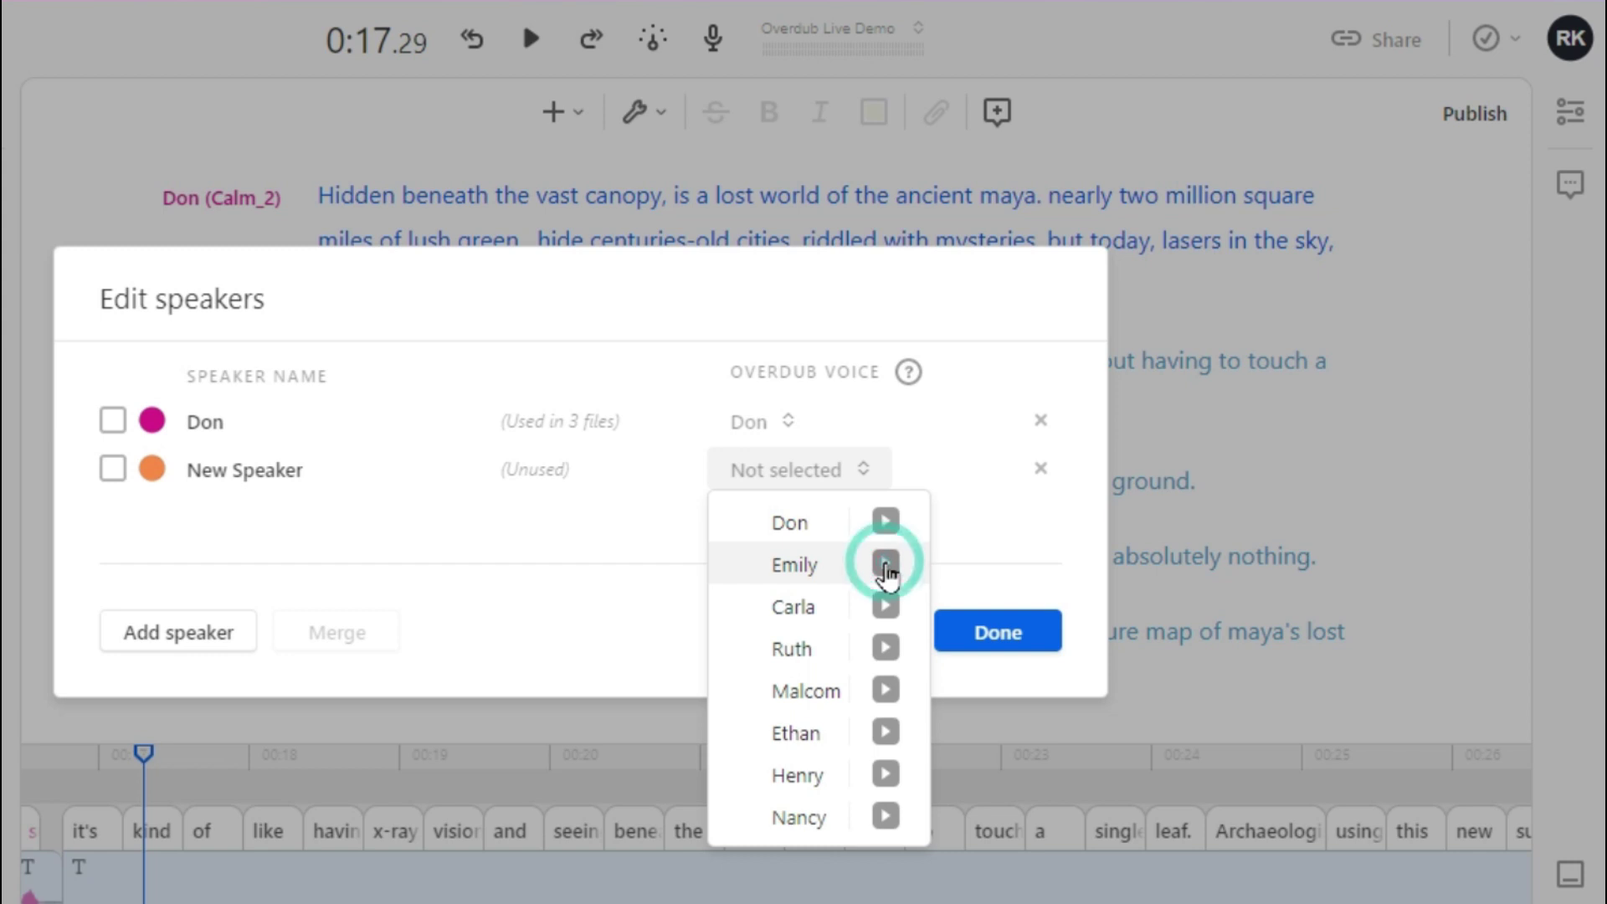
{"action": "left_click", "coordinate": [816, 574]}
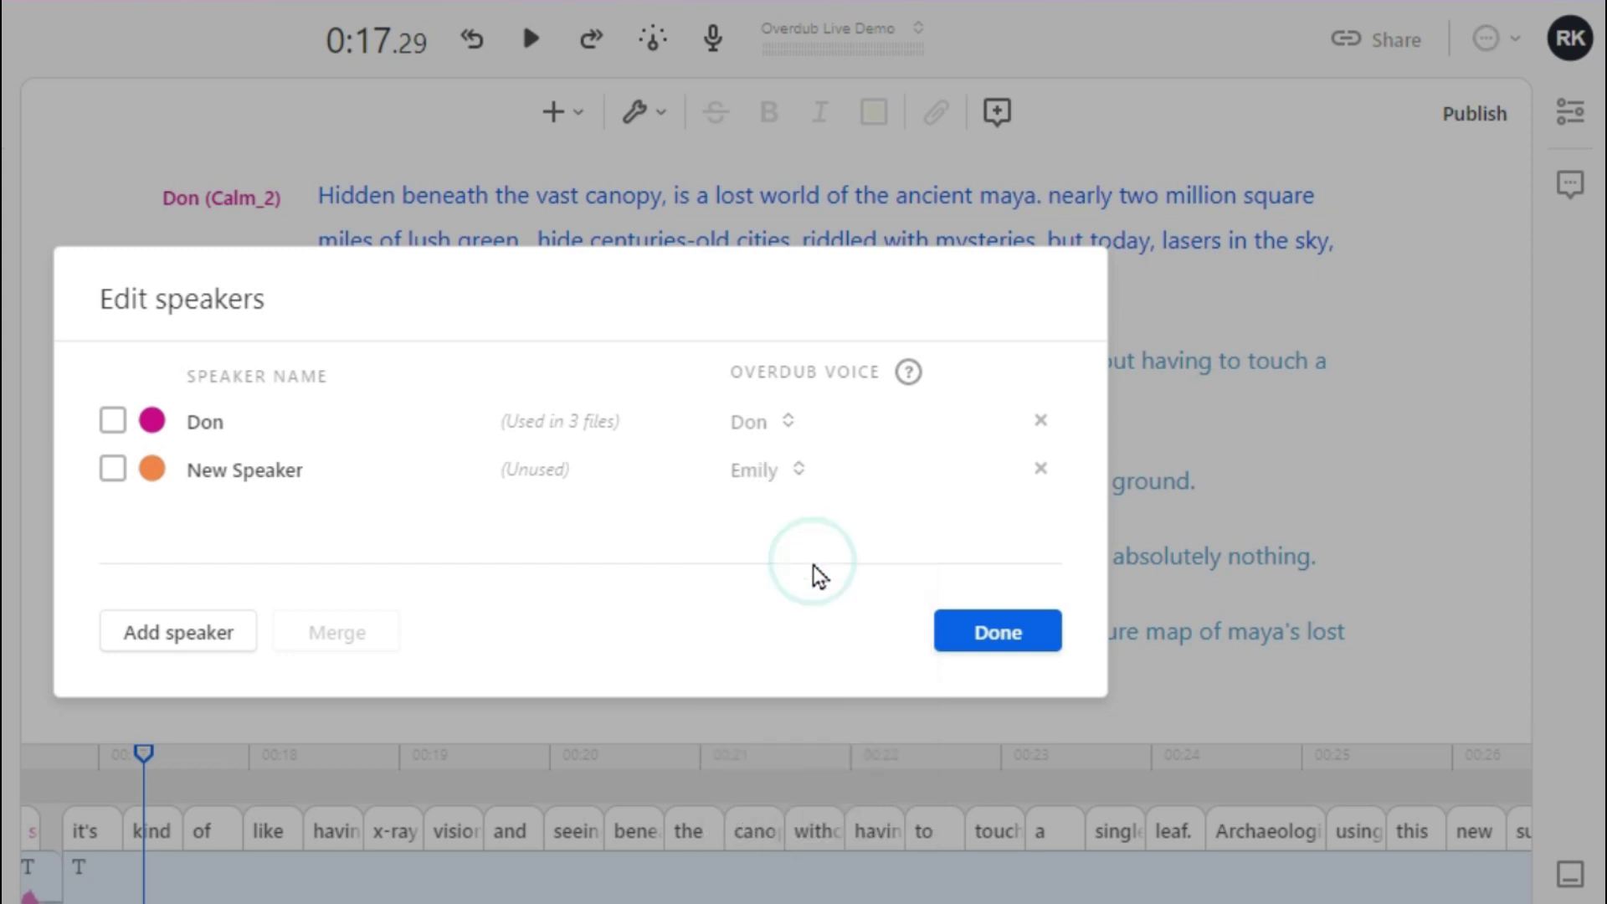
{"action": "left_click", "coordinate": [318, 478]}
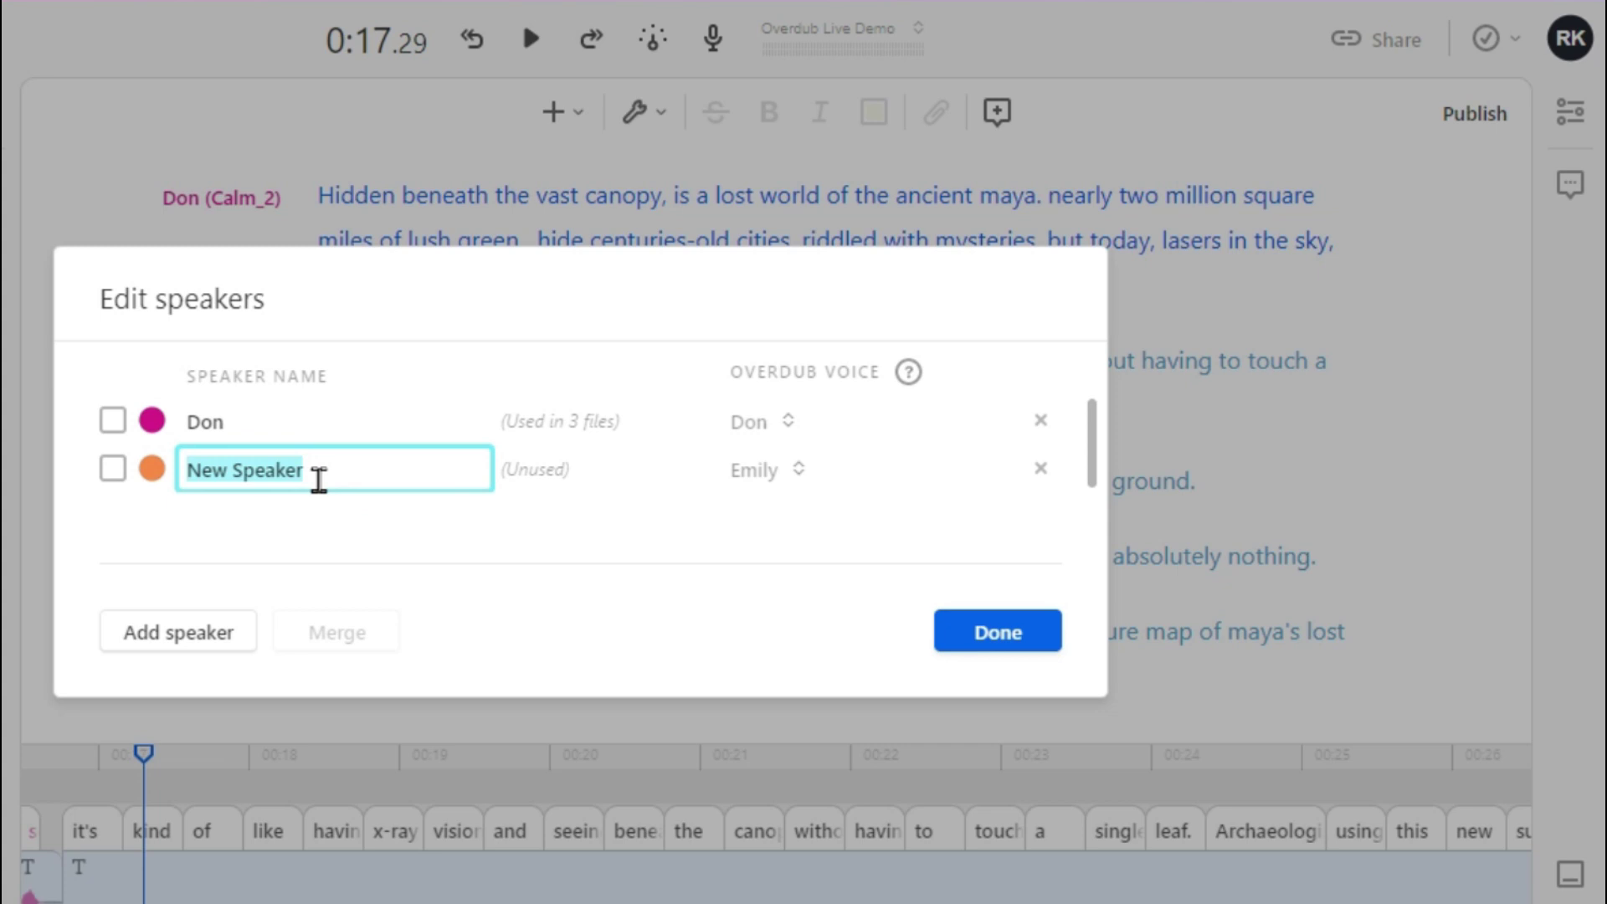
{"action": "type", "text": "Emily"}
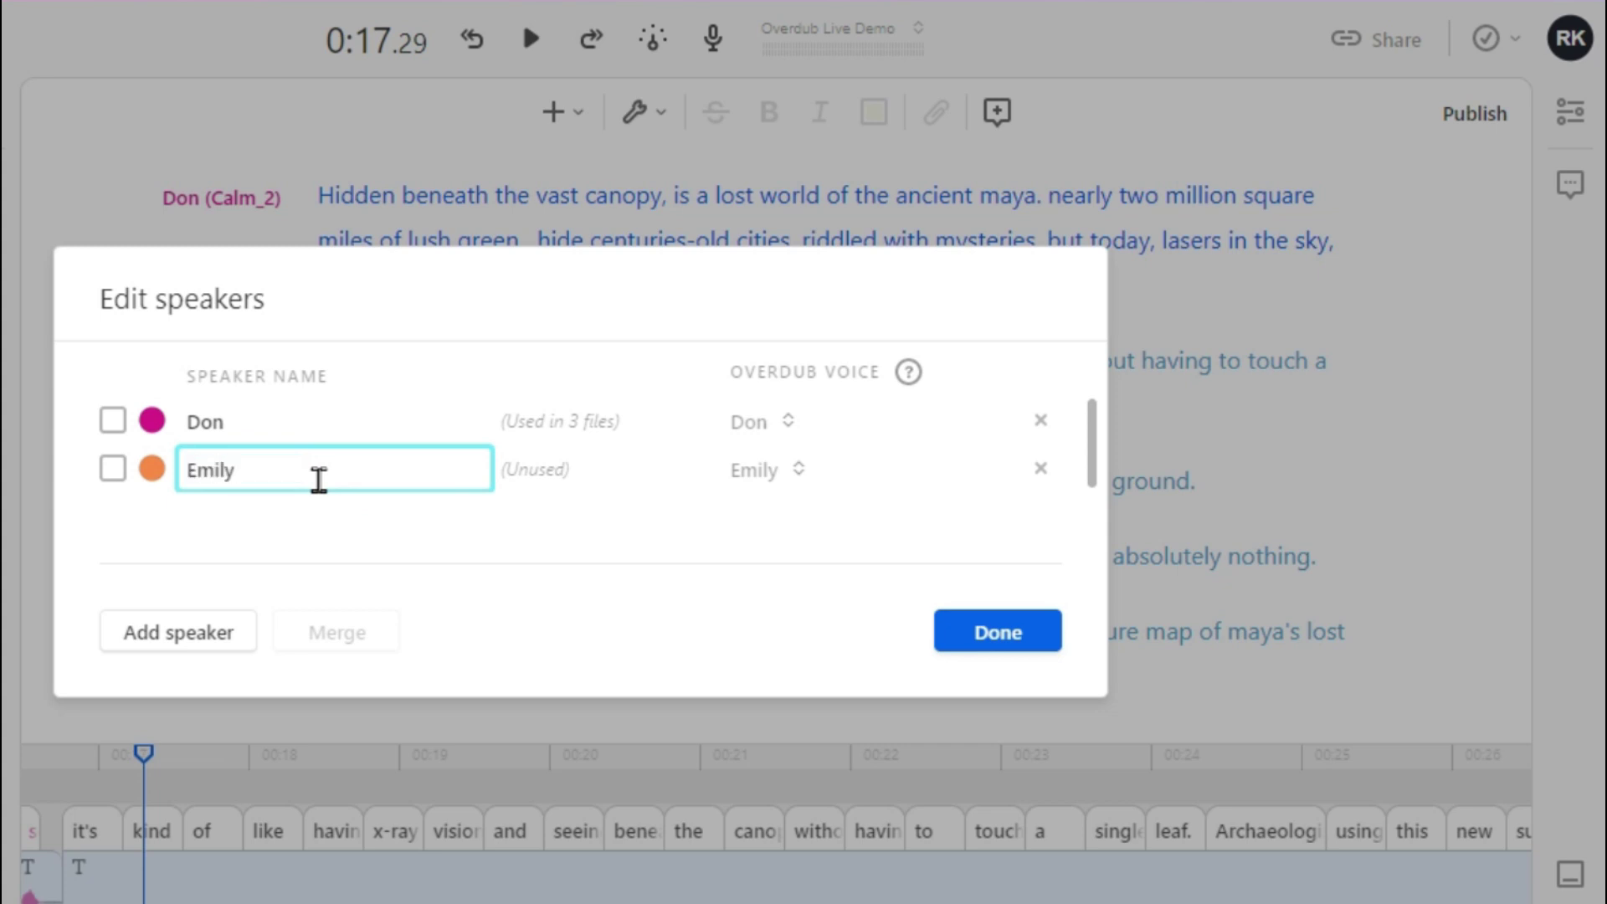
{"action": "left_click", "coordinate": [1003, 643]}
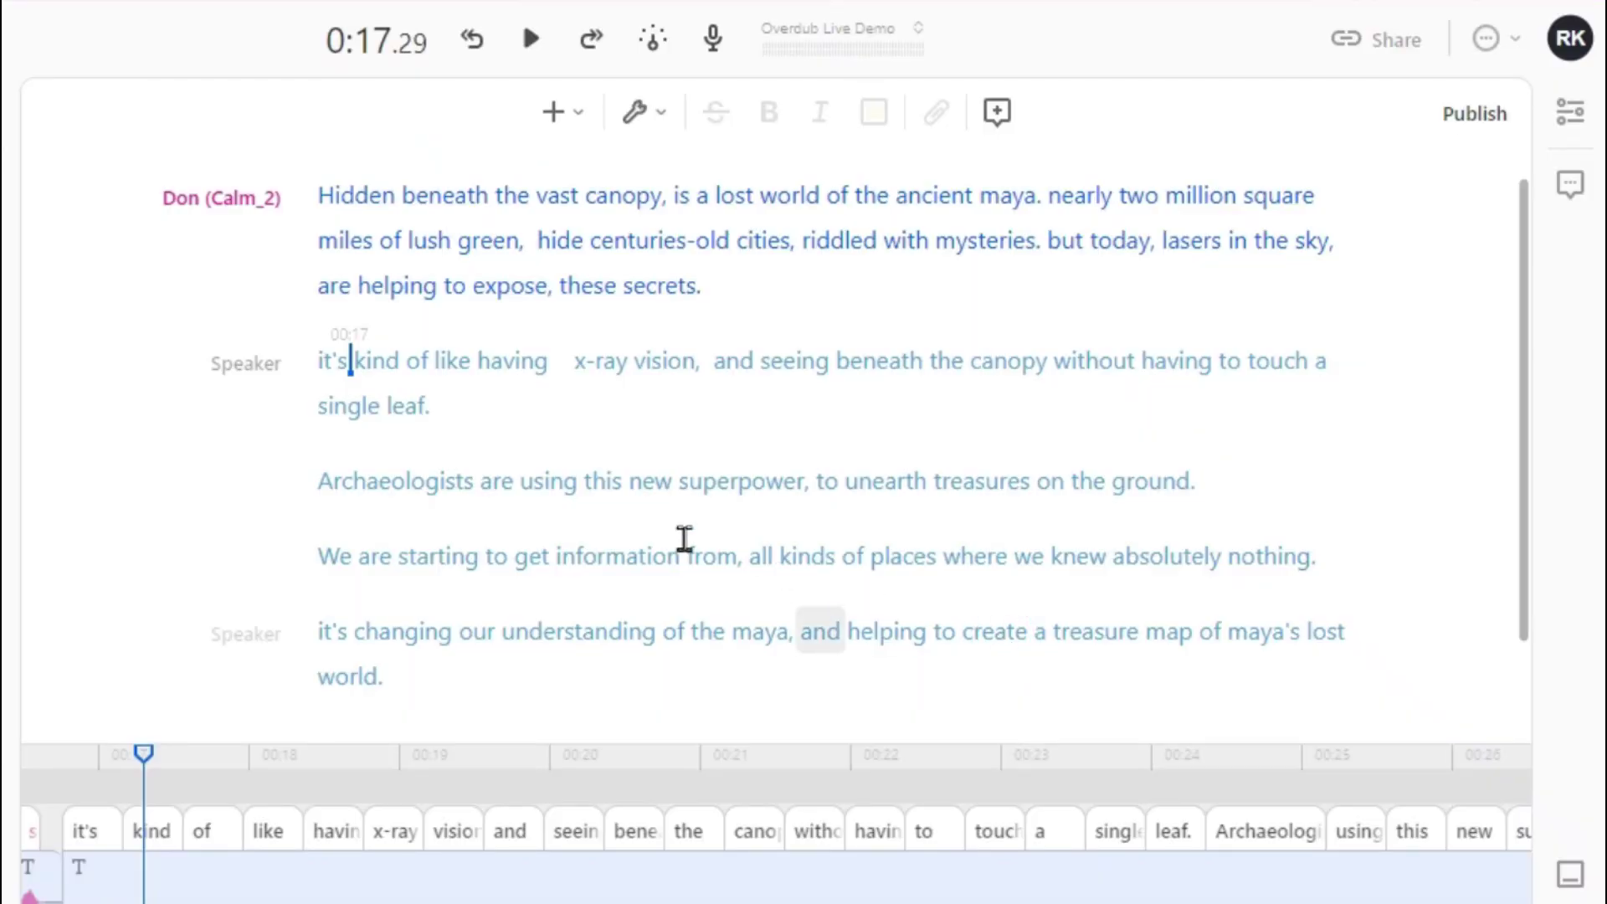
Step: Preview Emily's Formal, Formal 2 and Formal 4 styles, then voice the second paragraph with Formal 3
{"action": "left_click", "coordinate": [248, 373]}
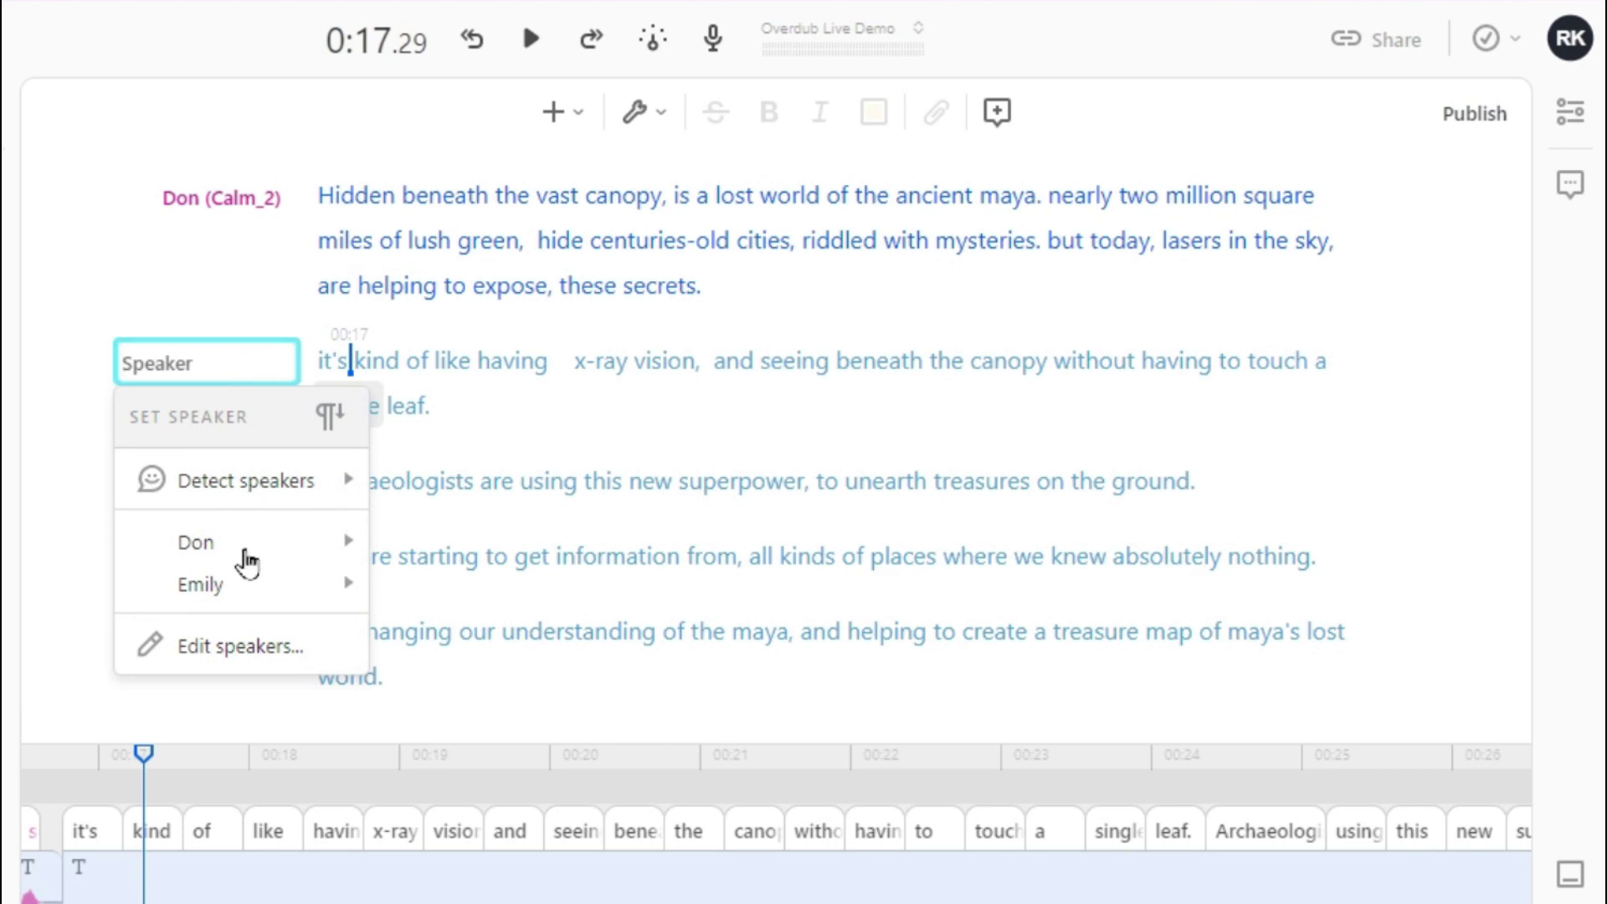
{"action": "mouse_move", "coordinate": [238, 590]}
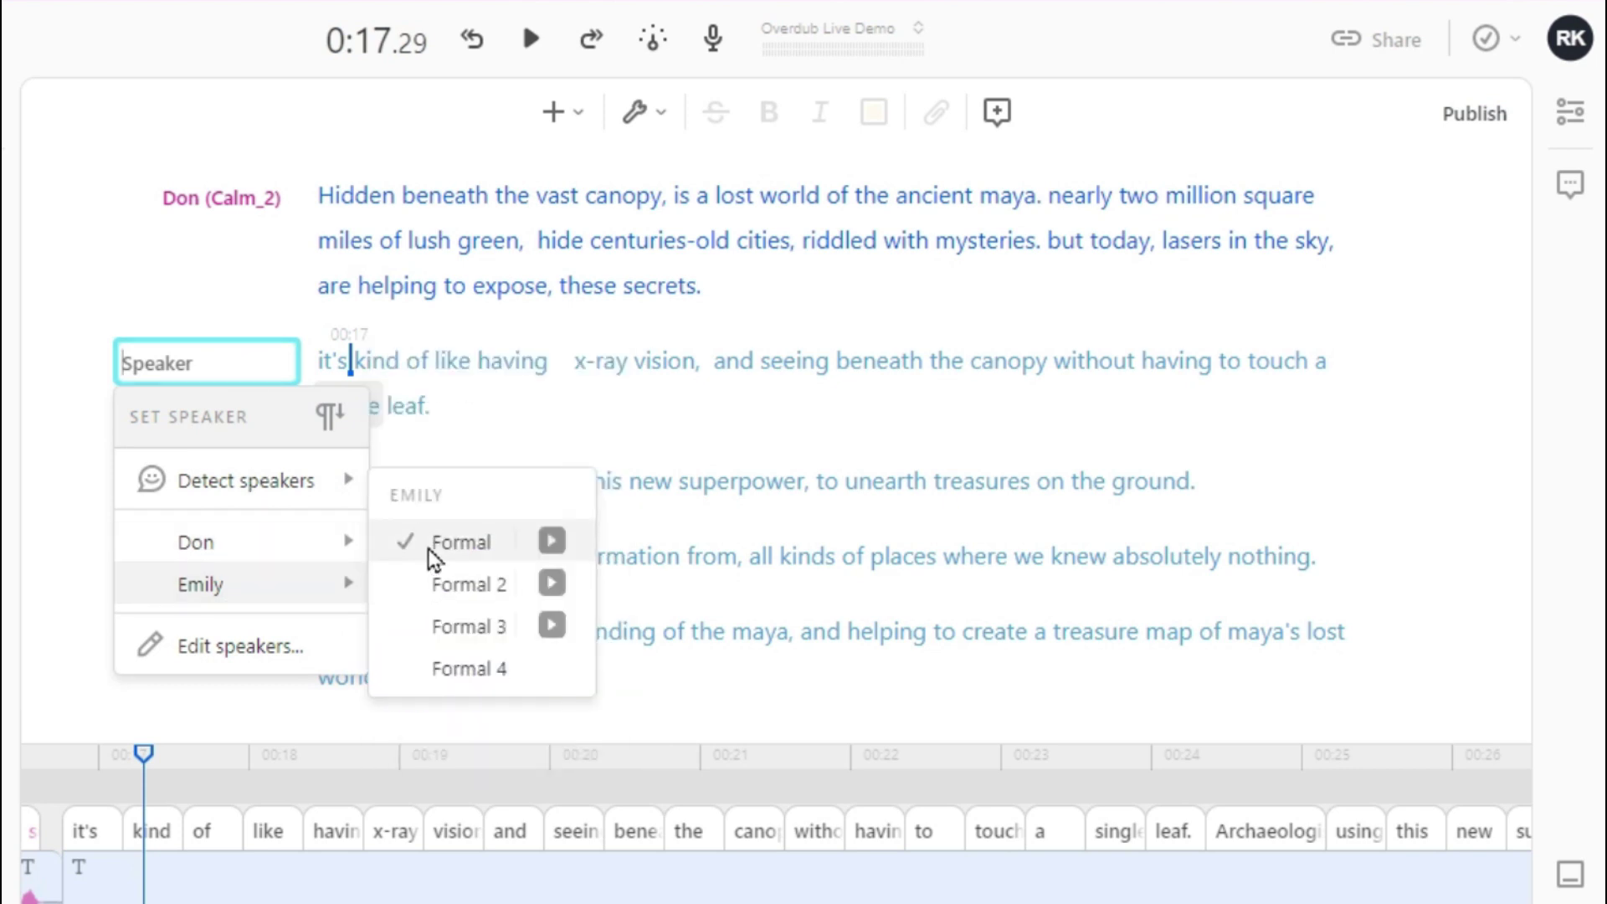
{"action": "left_click", "coordinate": [551, 544]}
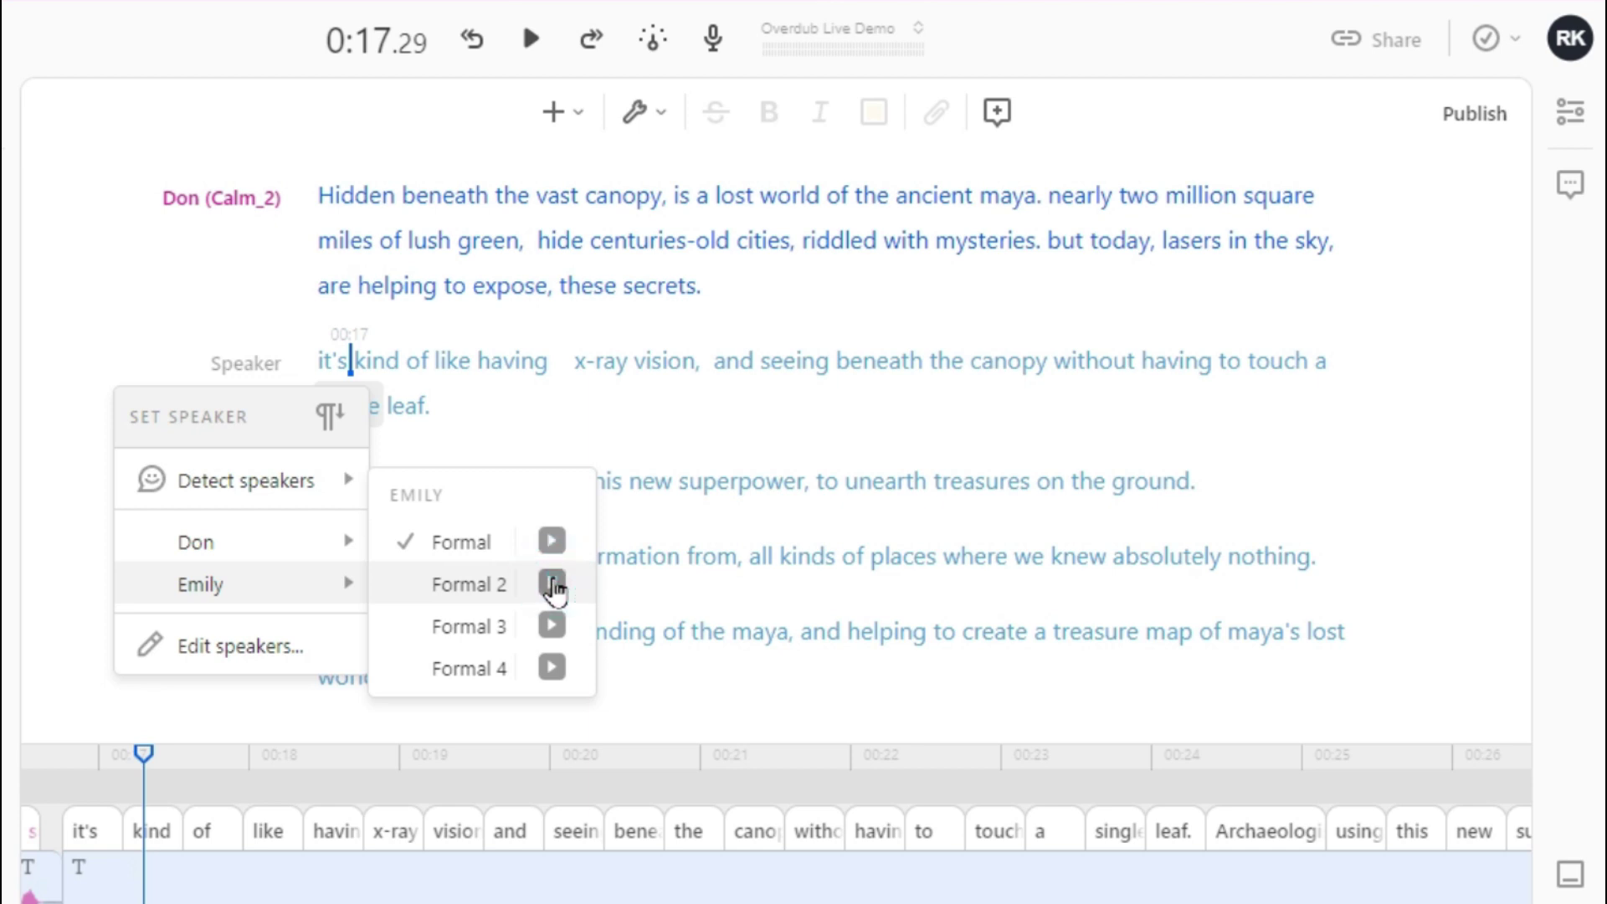
{"action": "left_click", "coordinate": [553, 585]}
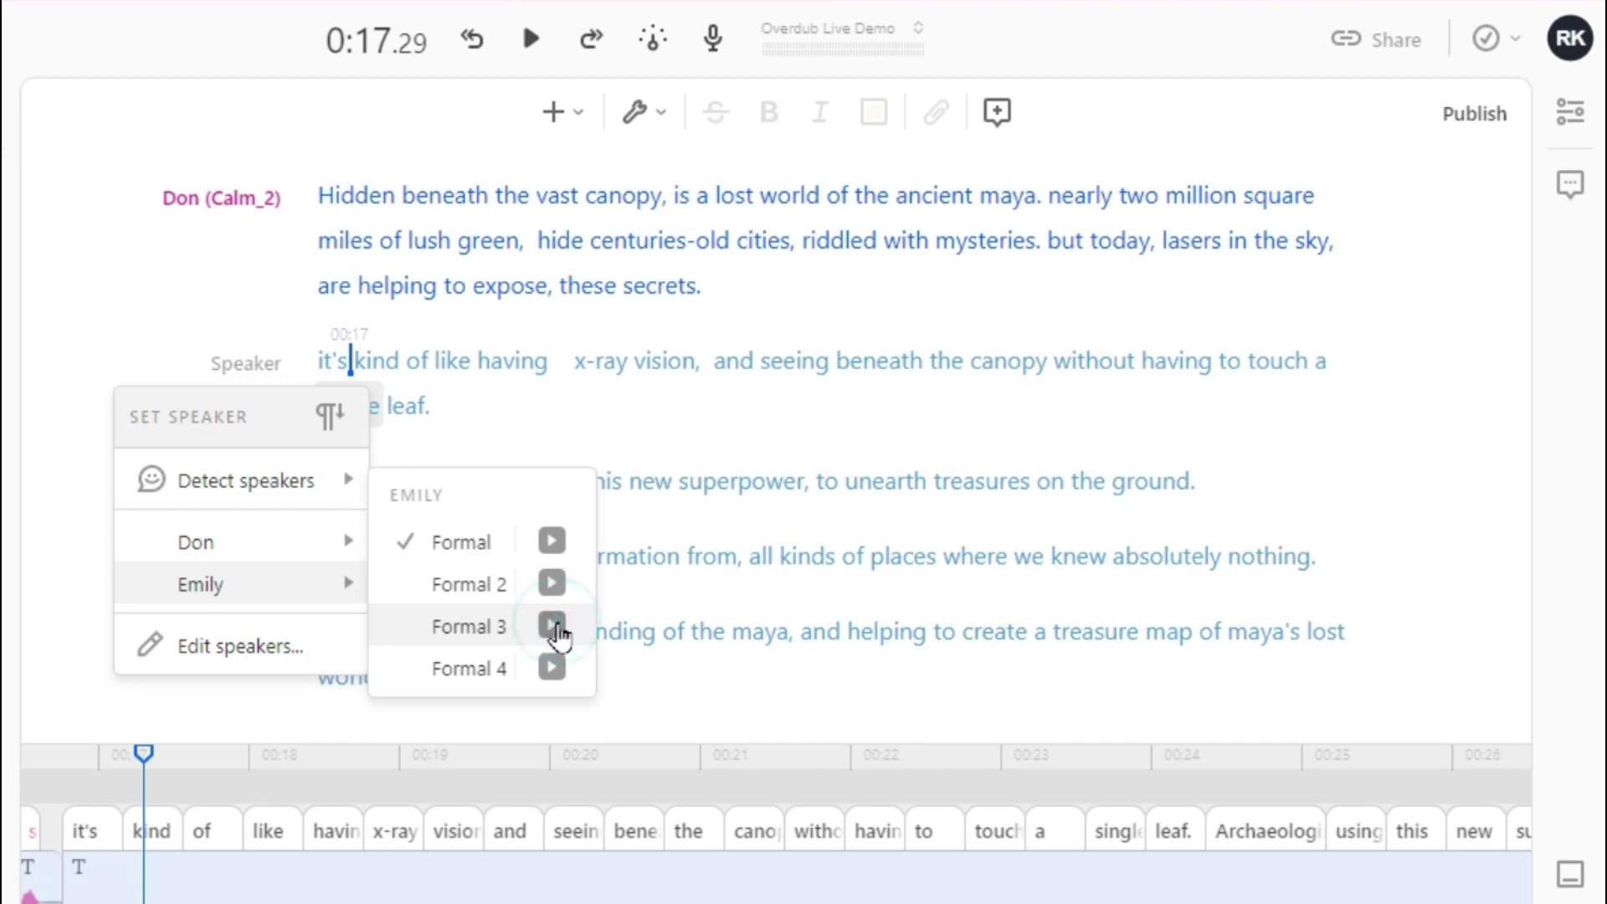
{"action": "left_click", "coordinate": [552, 668]}
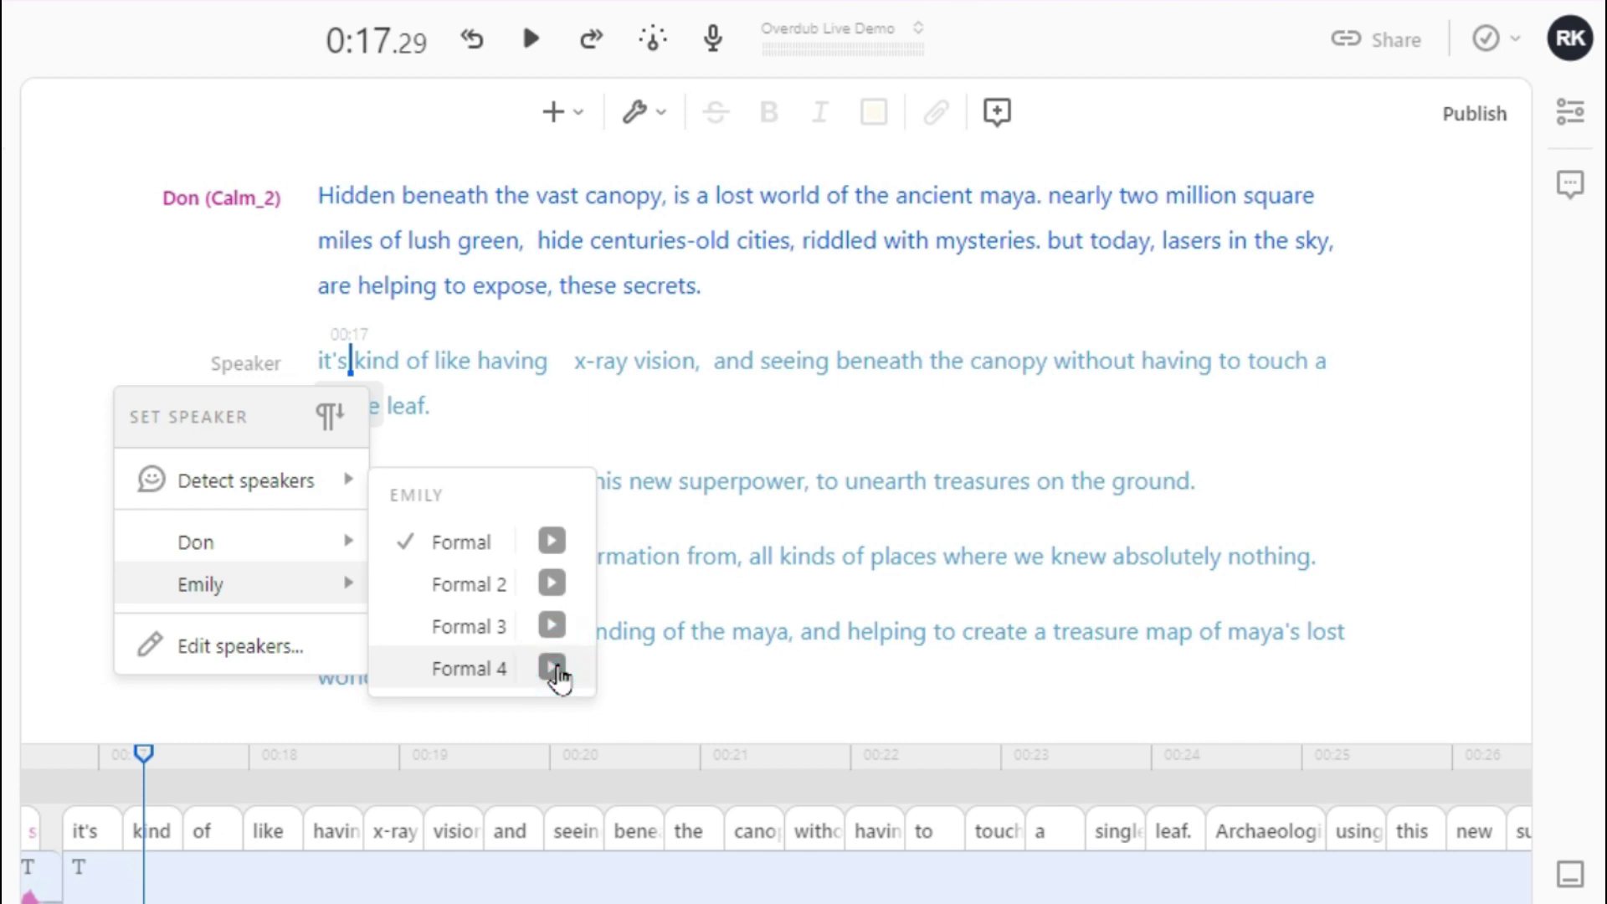
{"action": "left_click", "coordinate": [456, 627]}
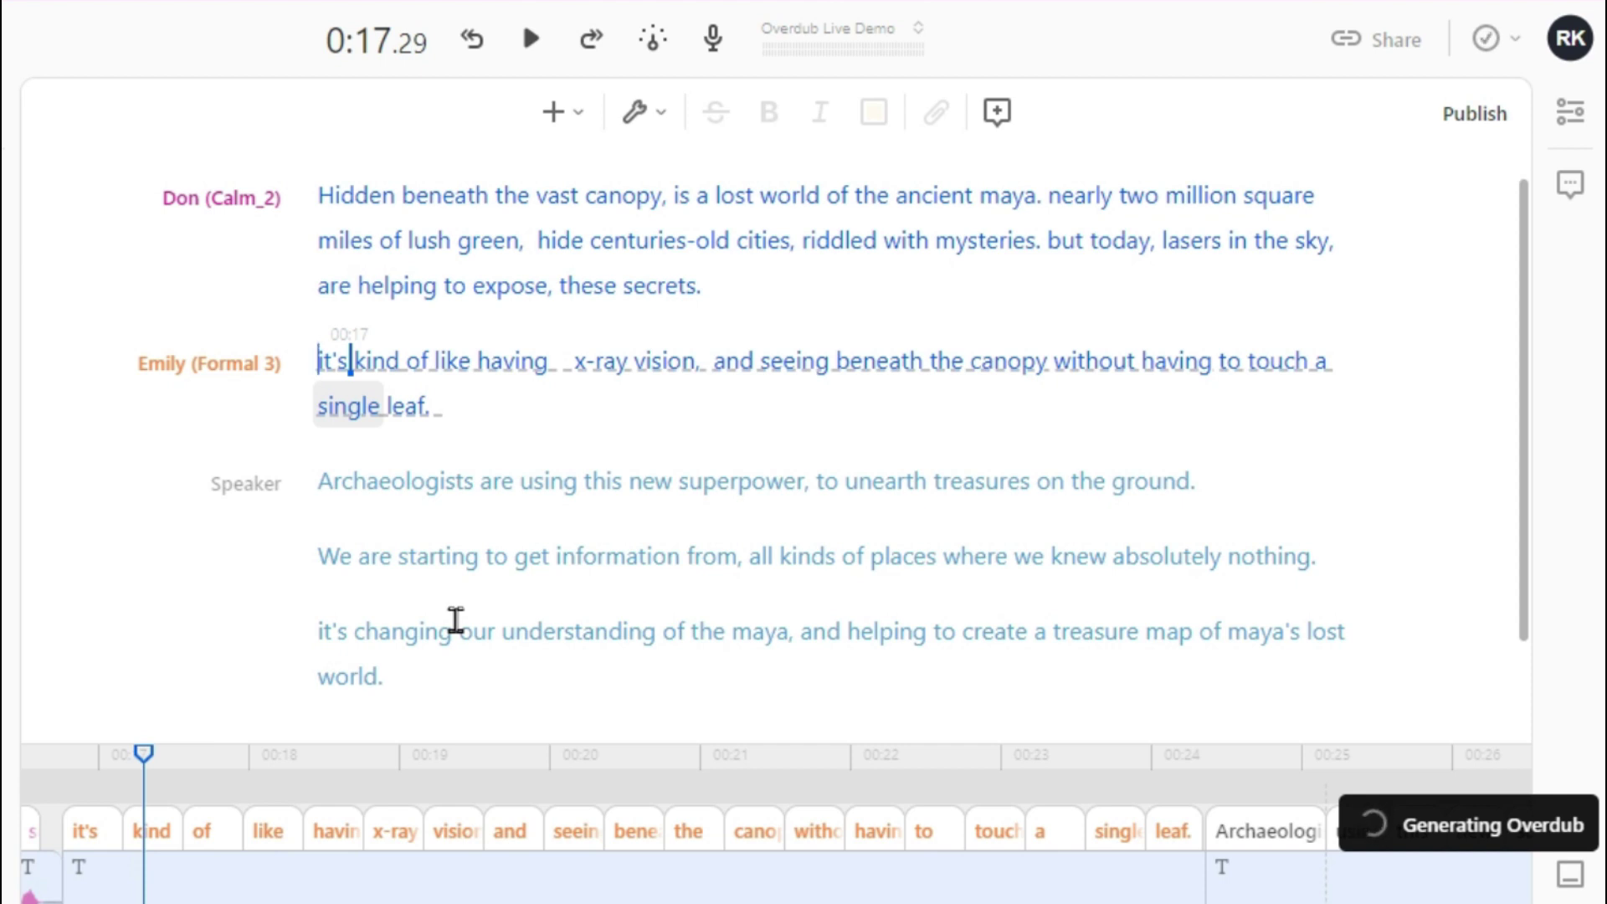
Step: Assign Don (Calm_2) to the Archaeologists paragraph, Emily (Formal 3) to 'We are starting', and Don (Calm_2) to the final paragraph
{"action": "left_click", "coordinate": [244, 485]}
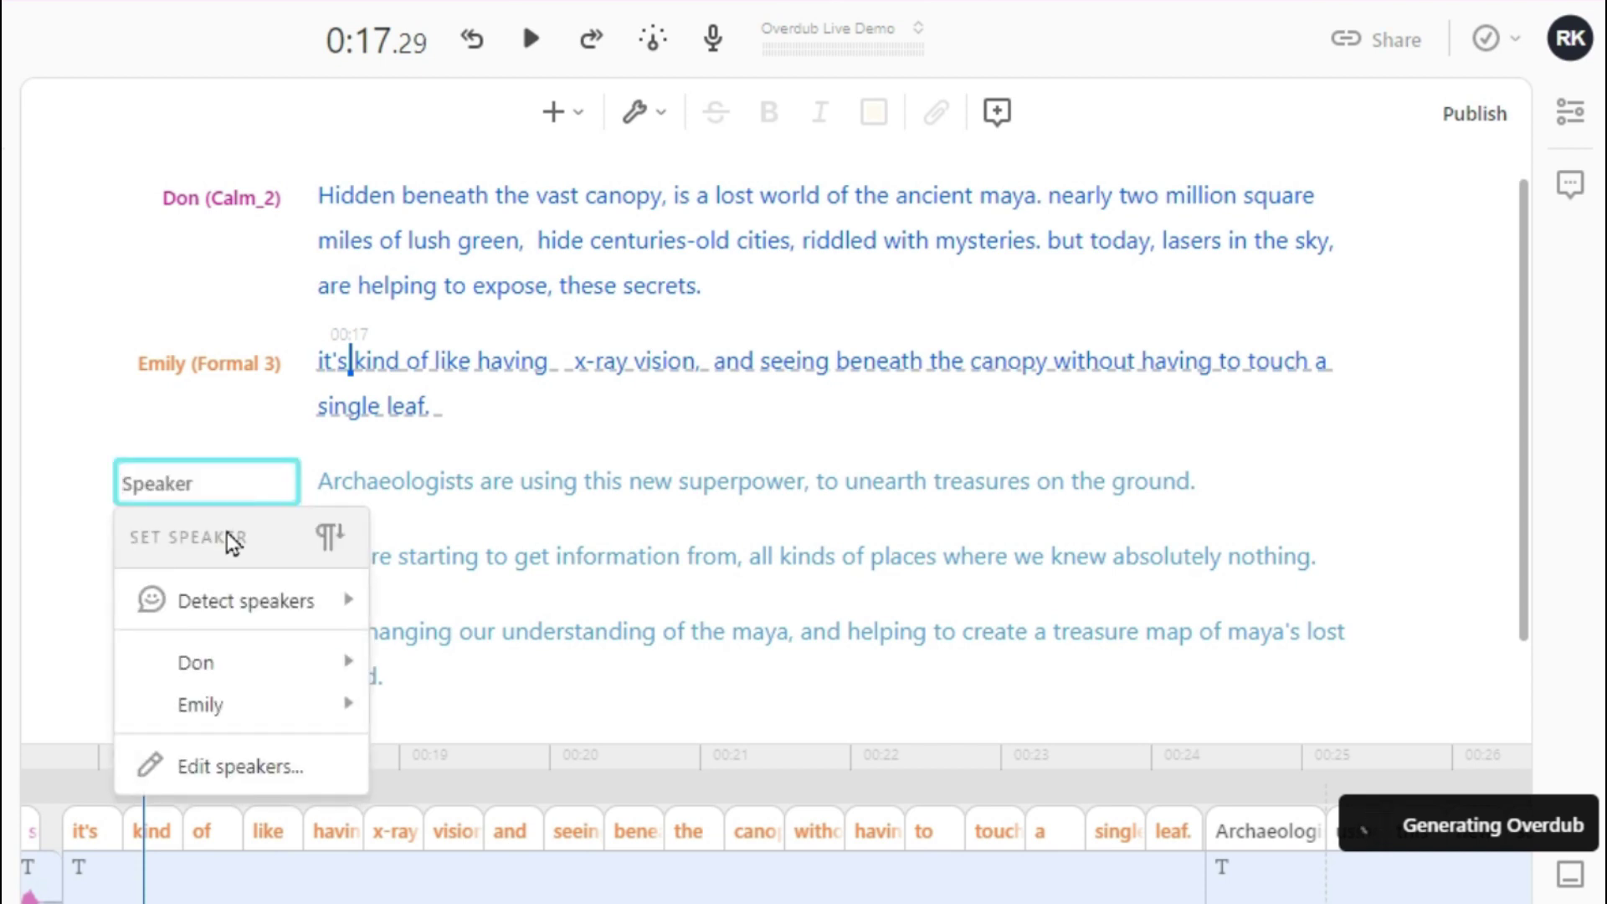
{"action": "mouse_move", "coordinate": [200, 674]}
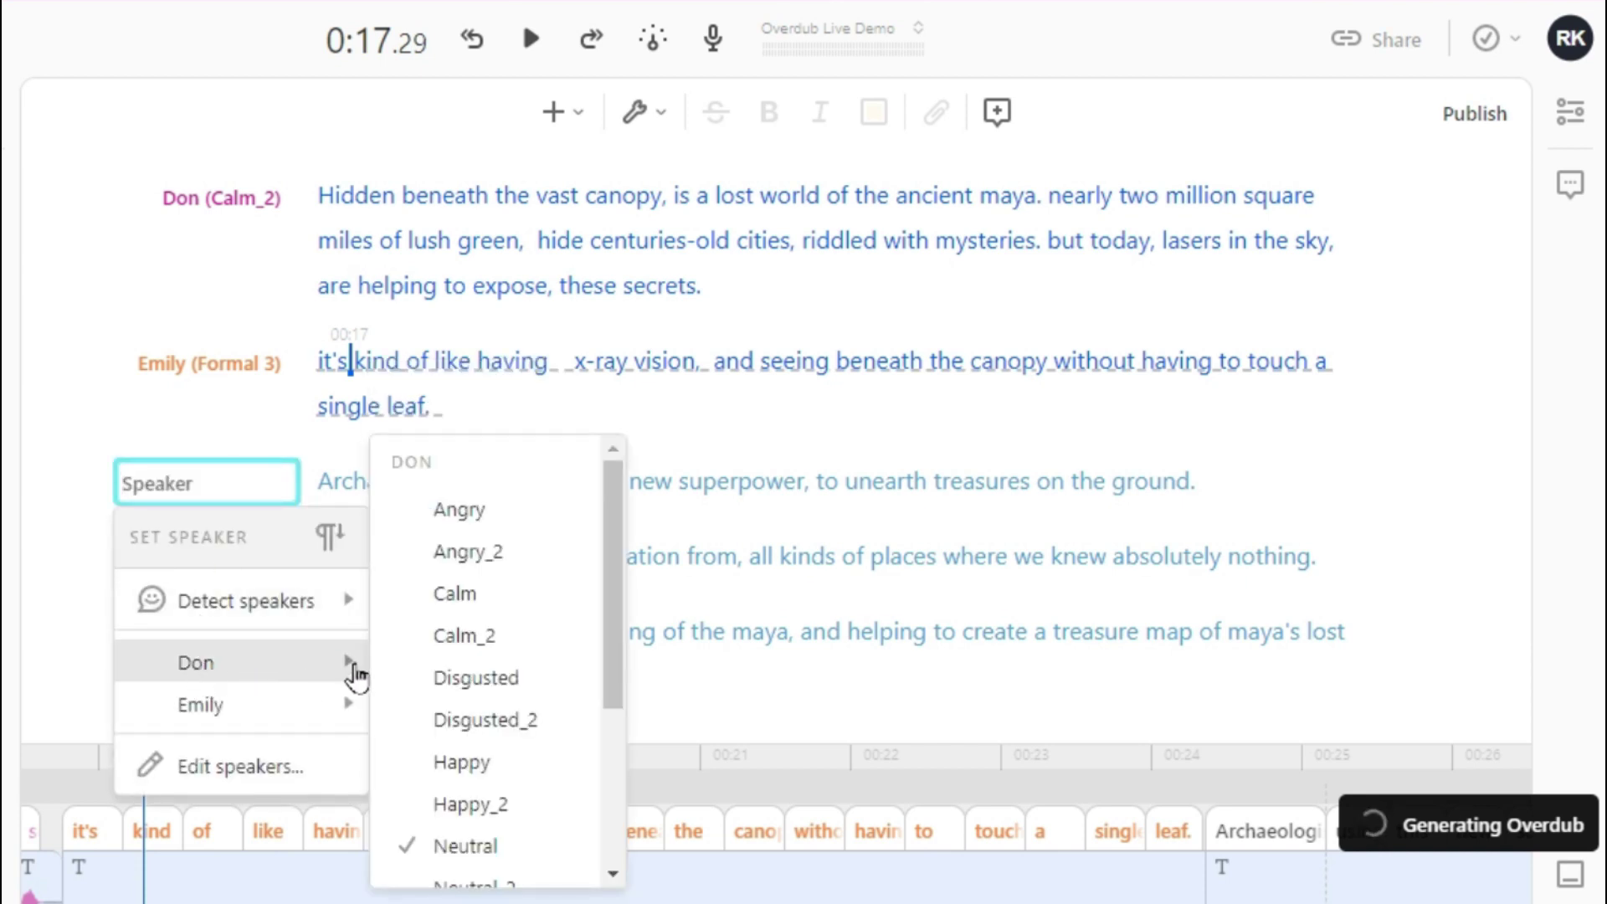
{"action": "left_click", "coordinate": [439, 644]}
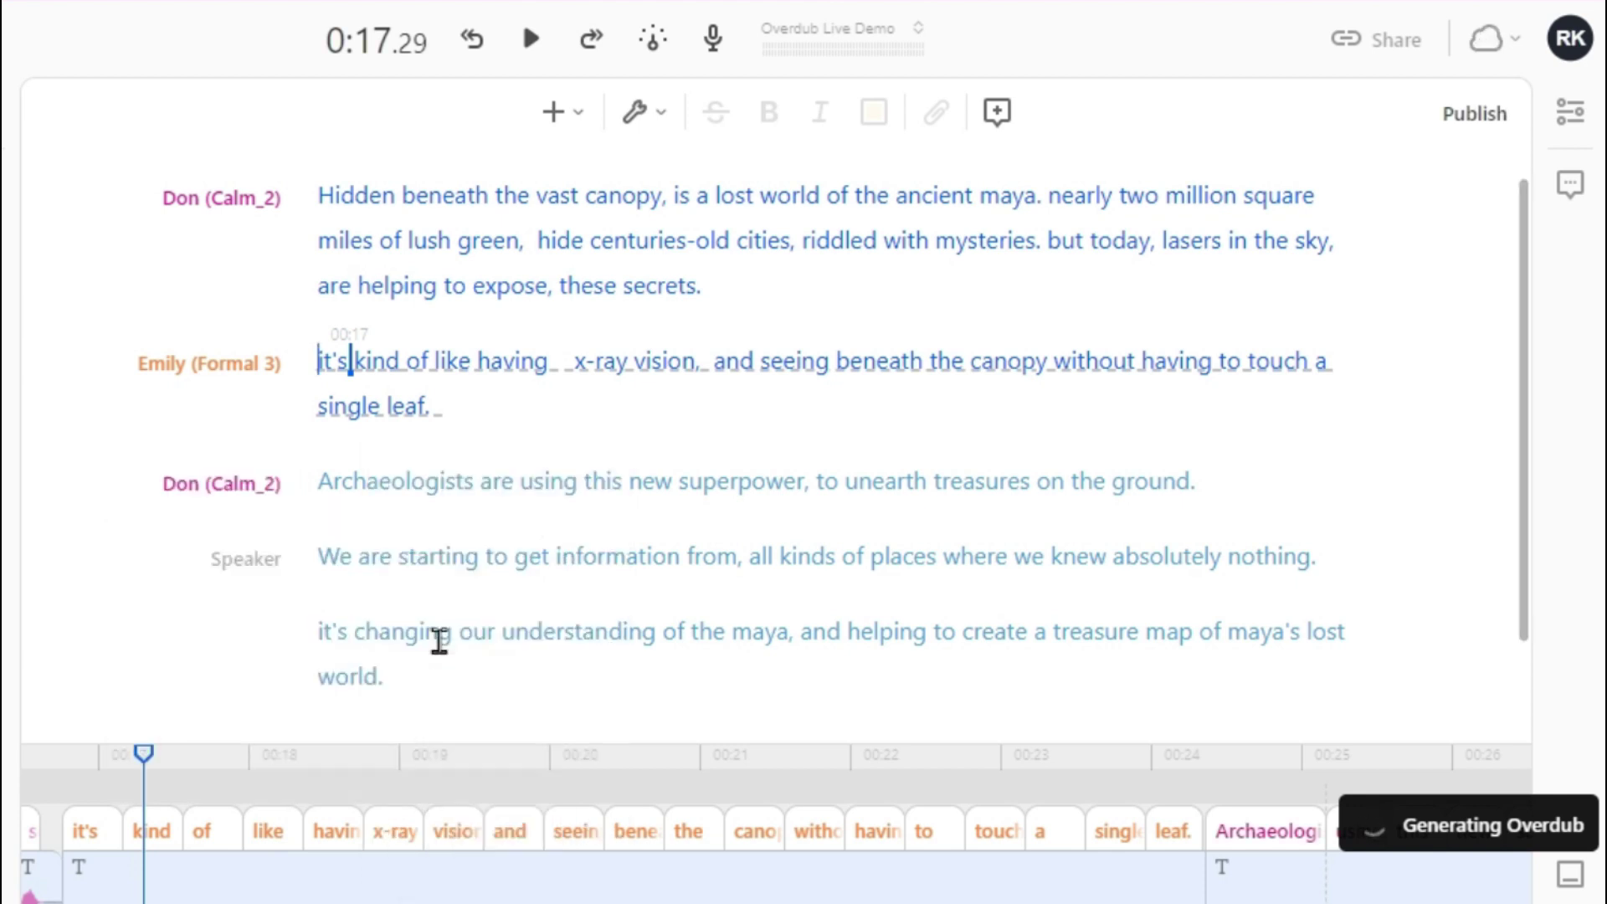
{"action": "left_click", "coordinate": [236, 561]}
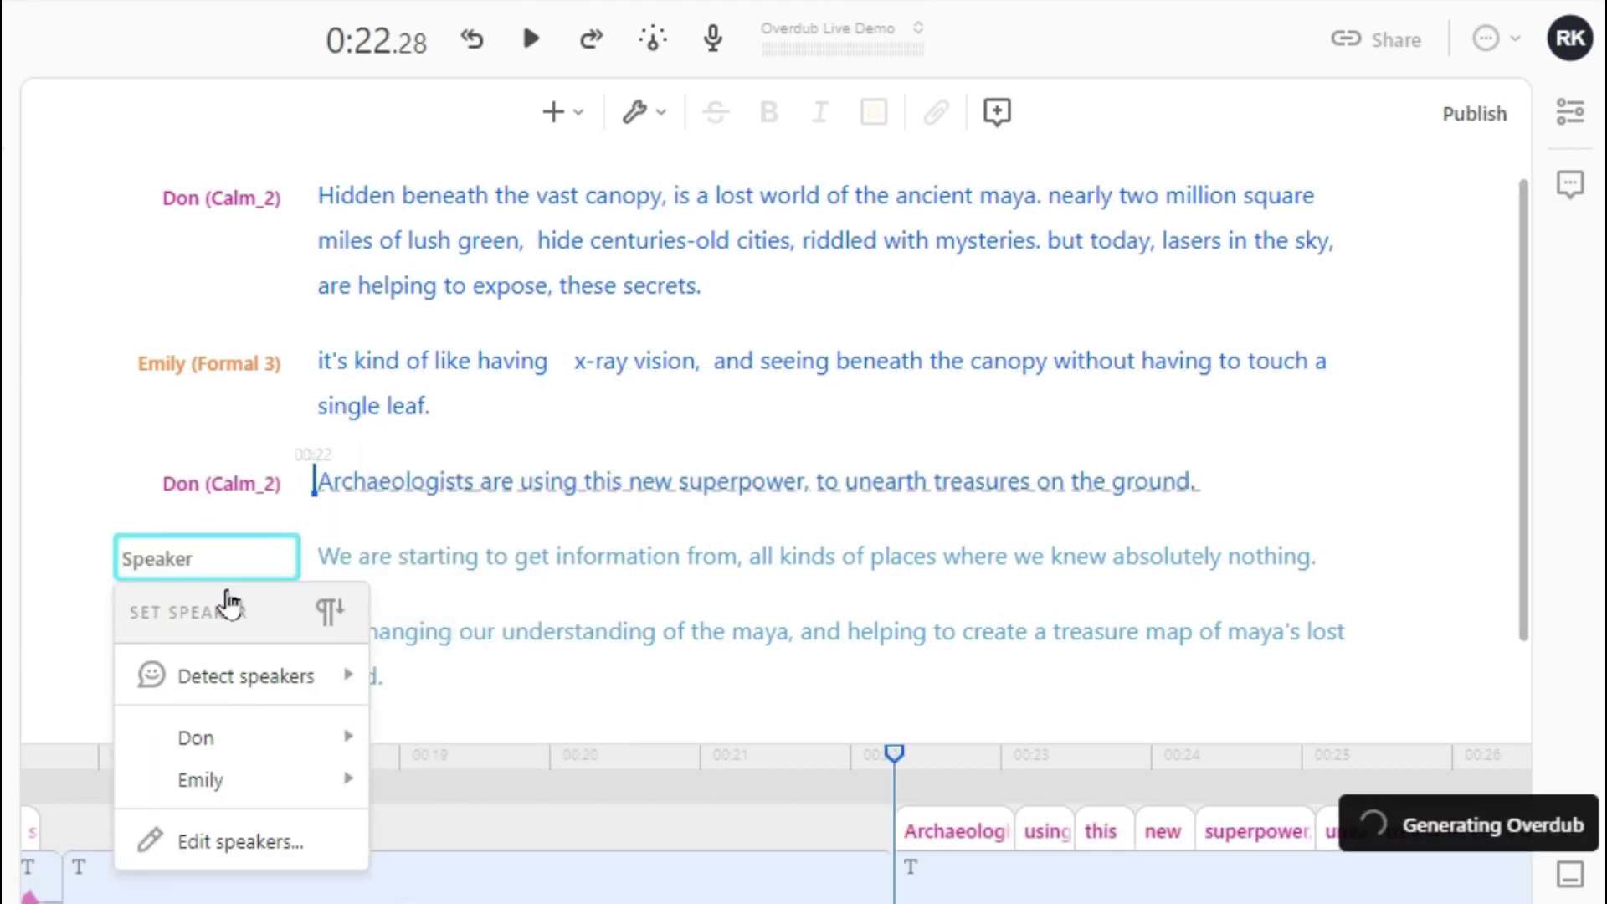
{"action": "mouse_move", "coordinate": [216, 797]}
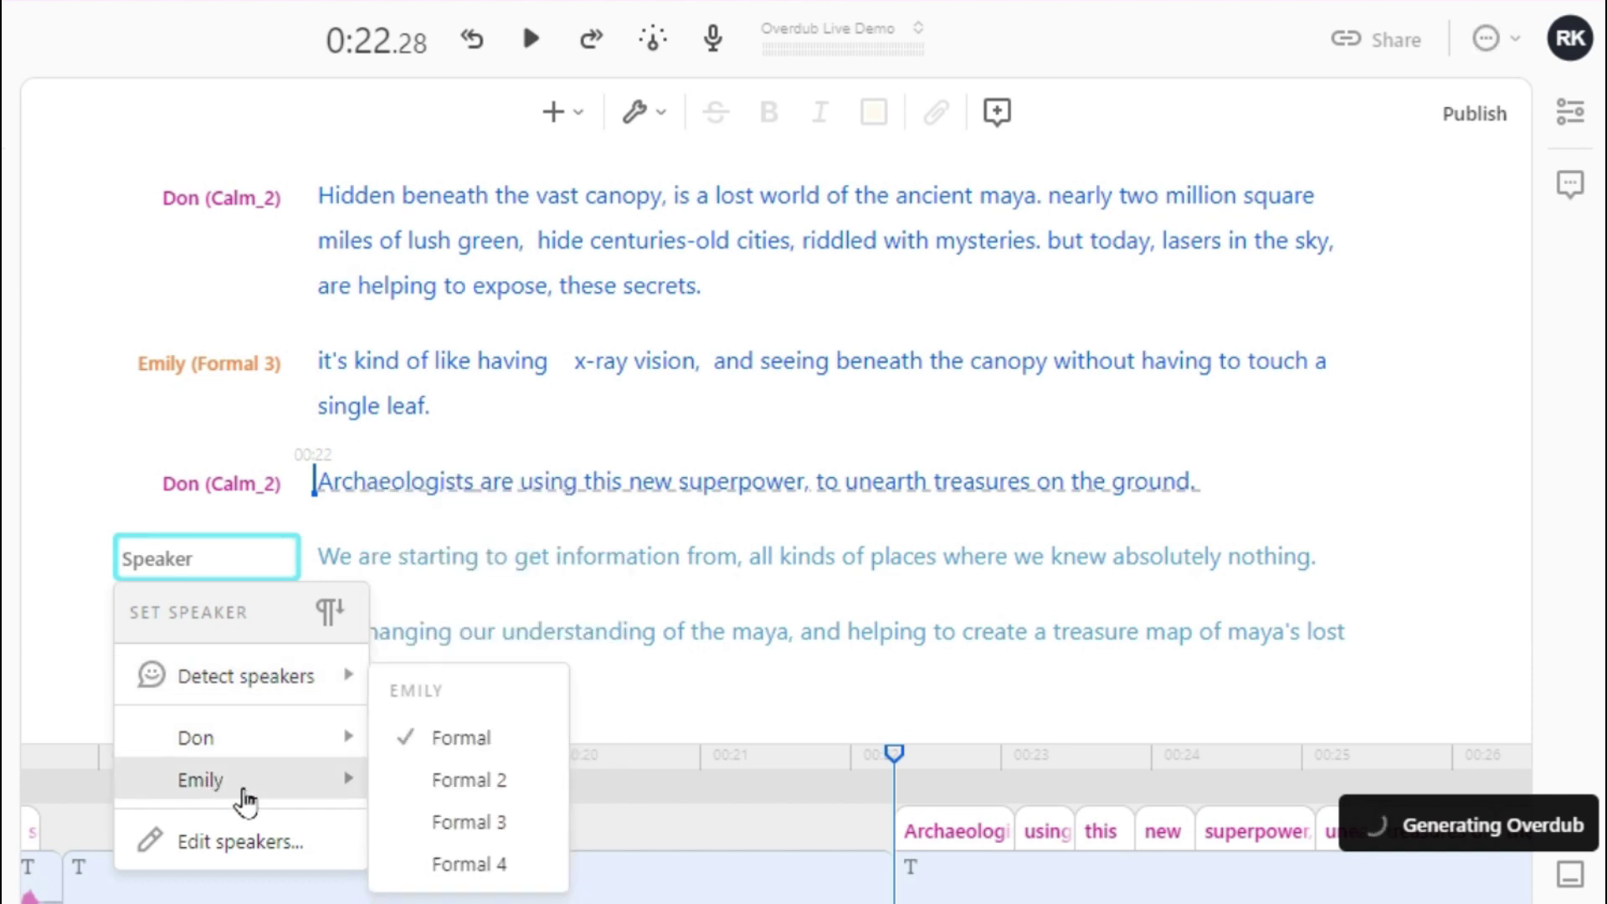
{"action": "left_click", "coordinate": [441, 829]}
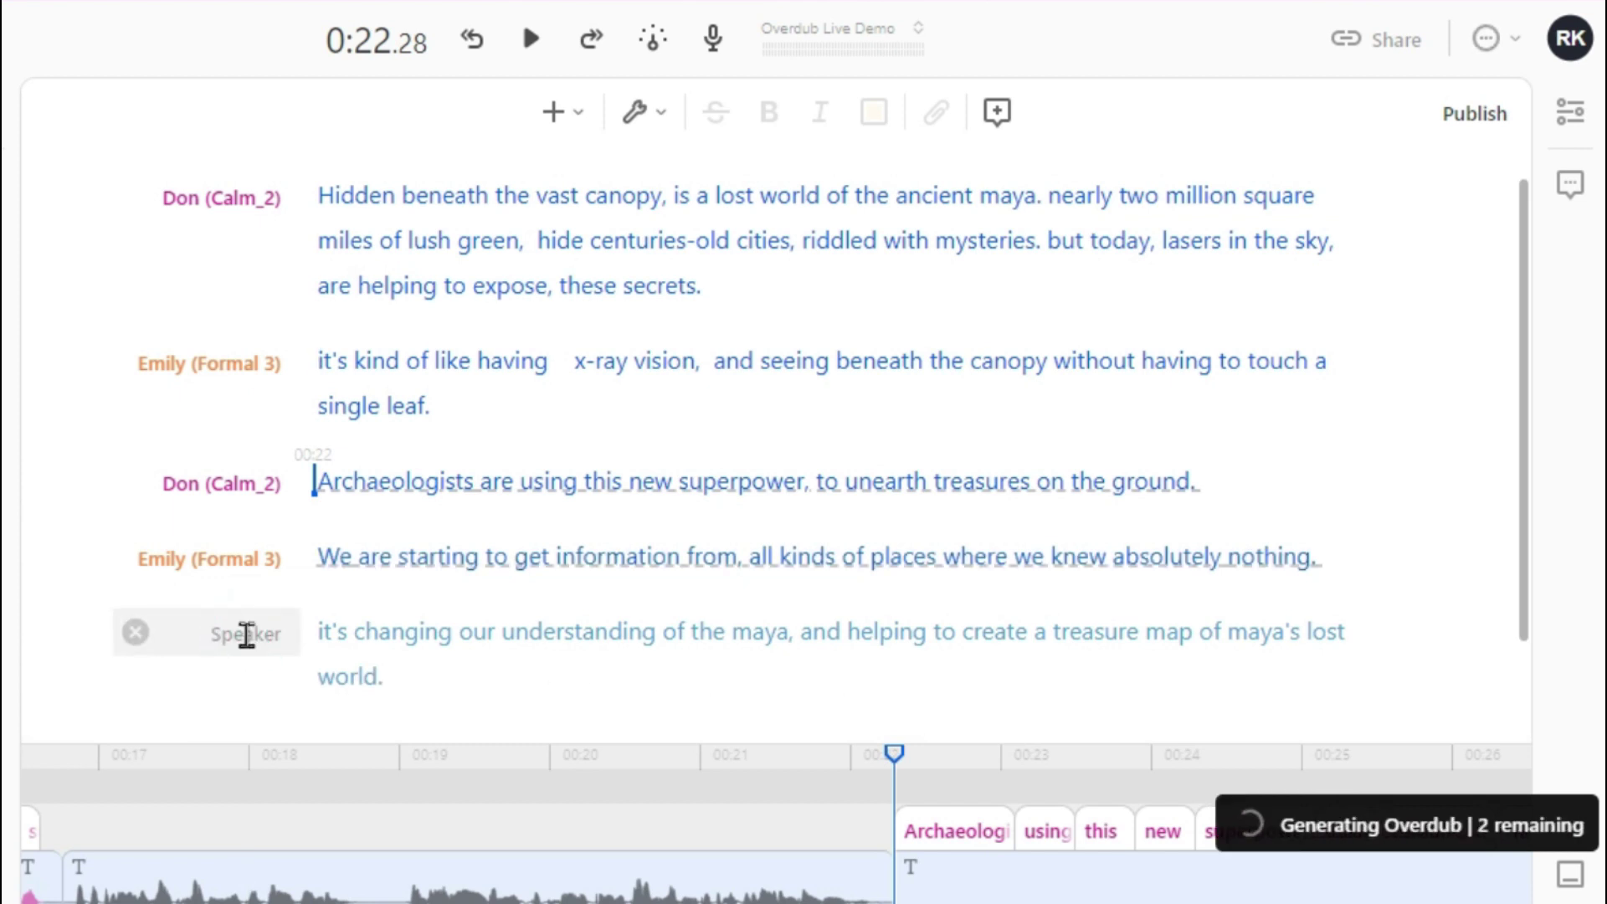
{"action": "left_click", "coordinate": [245, 645]}
{"action": "mouse_move", "coordinate": [226, 824]}
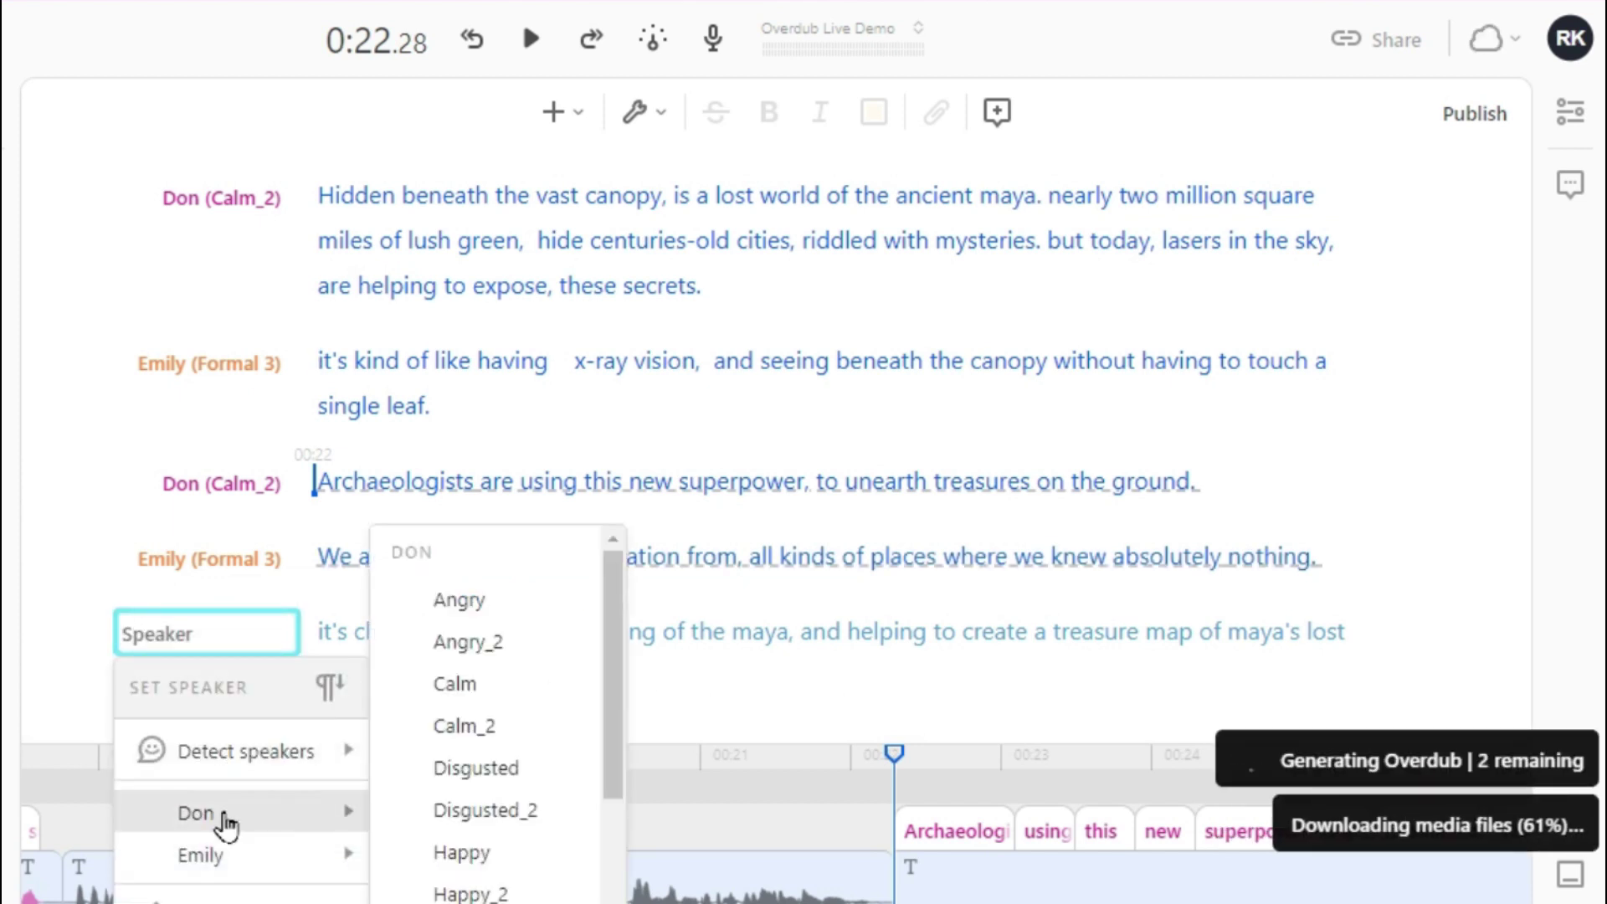
{"action": "left_click", "coordinate": [467, 735]}
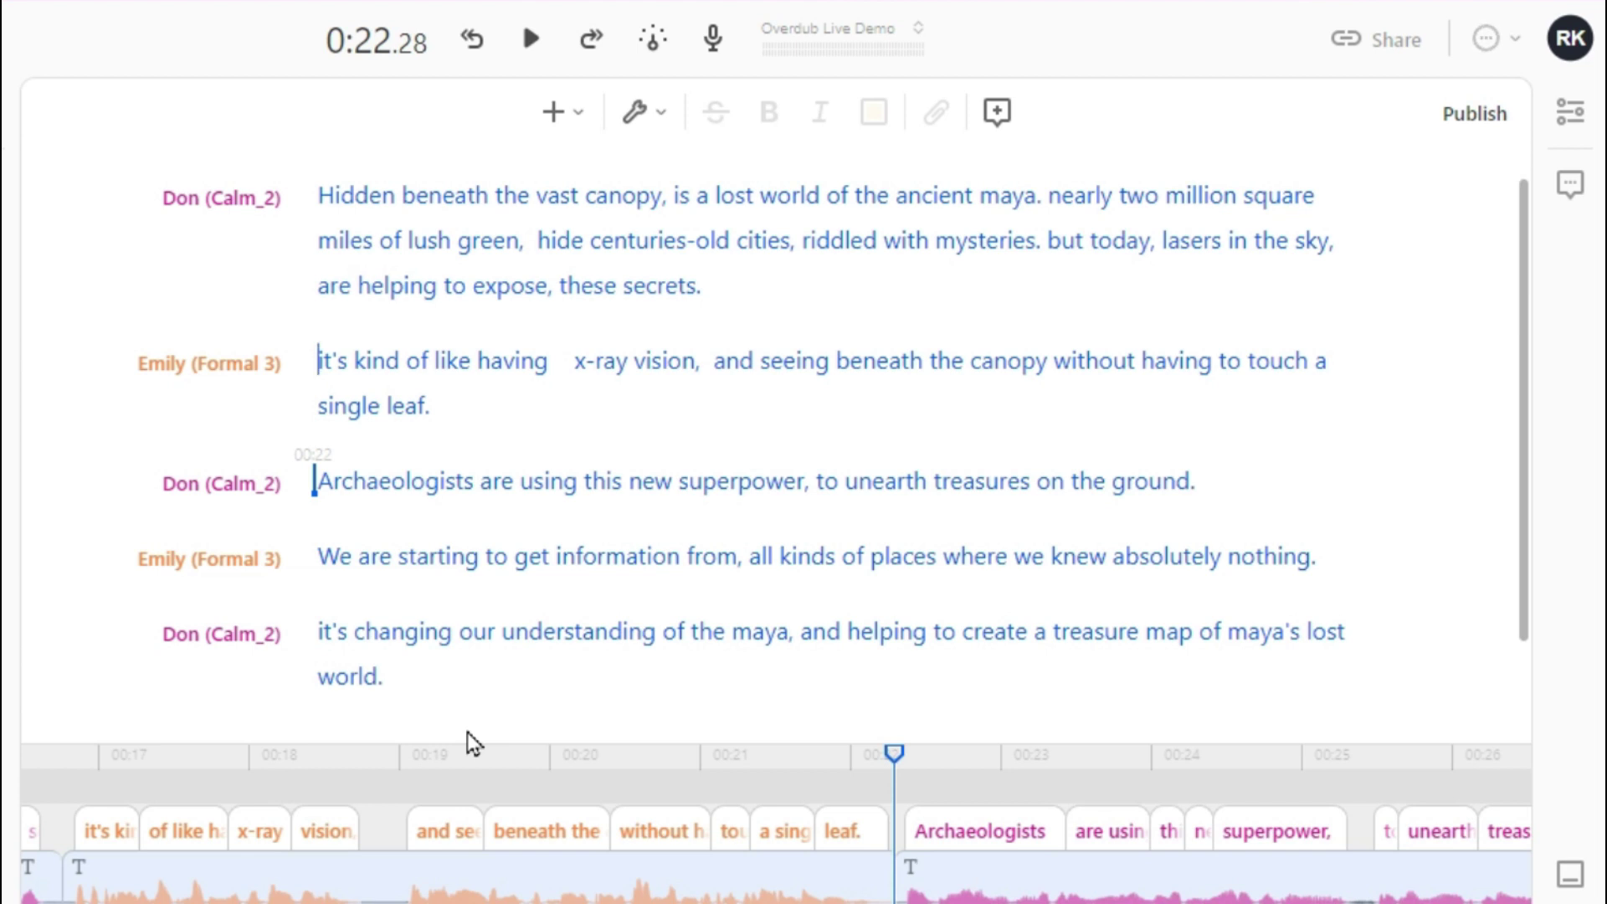
Step: Play the two-voice script from 0:00 before 'Hidden' through to about 0:39
{"action": "left_click", "coordinate": [313, 197]}
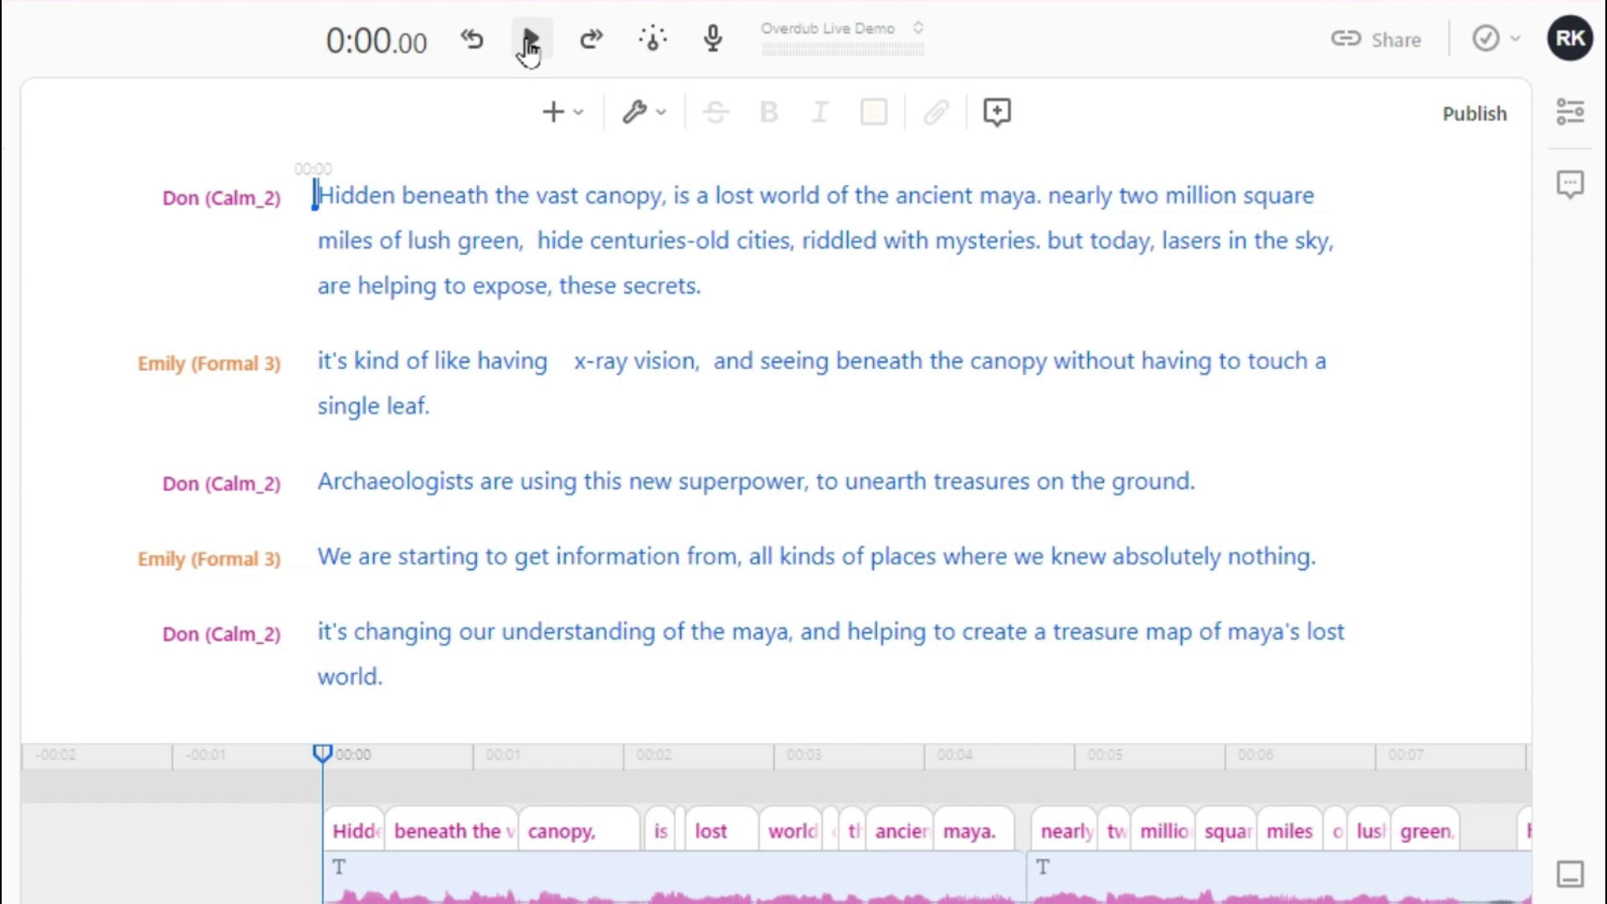
{"action": "left_click", "coordinate": [531, 43]}
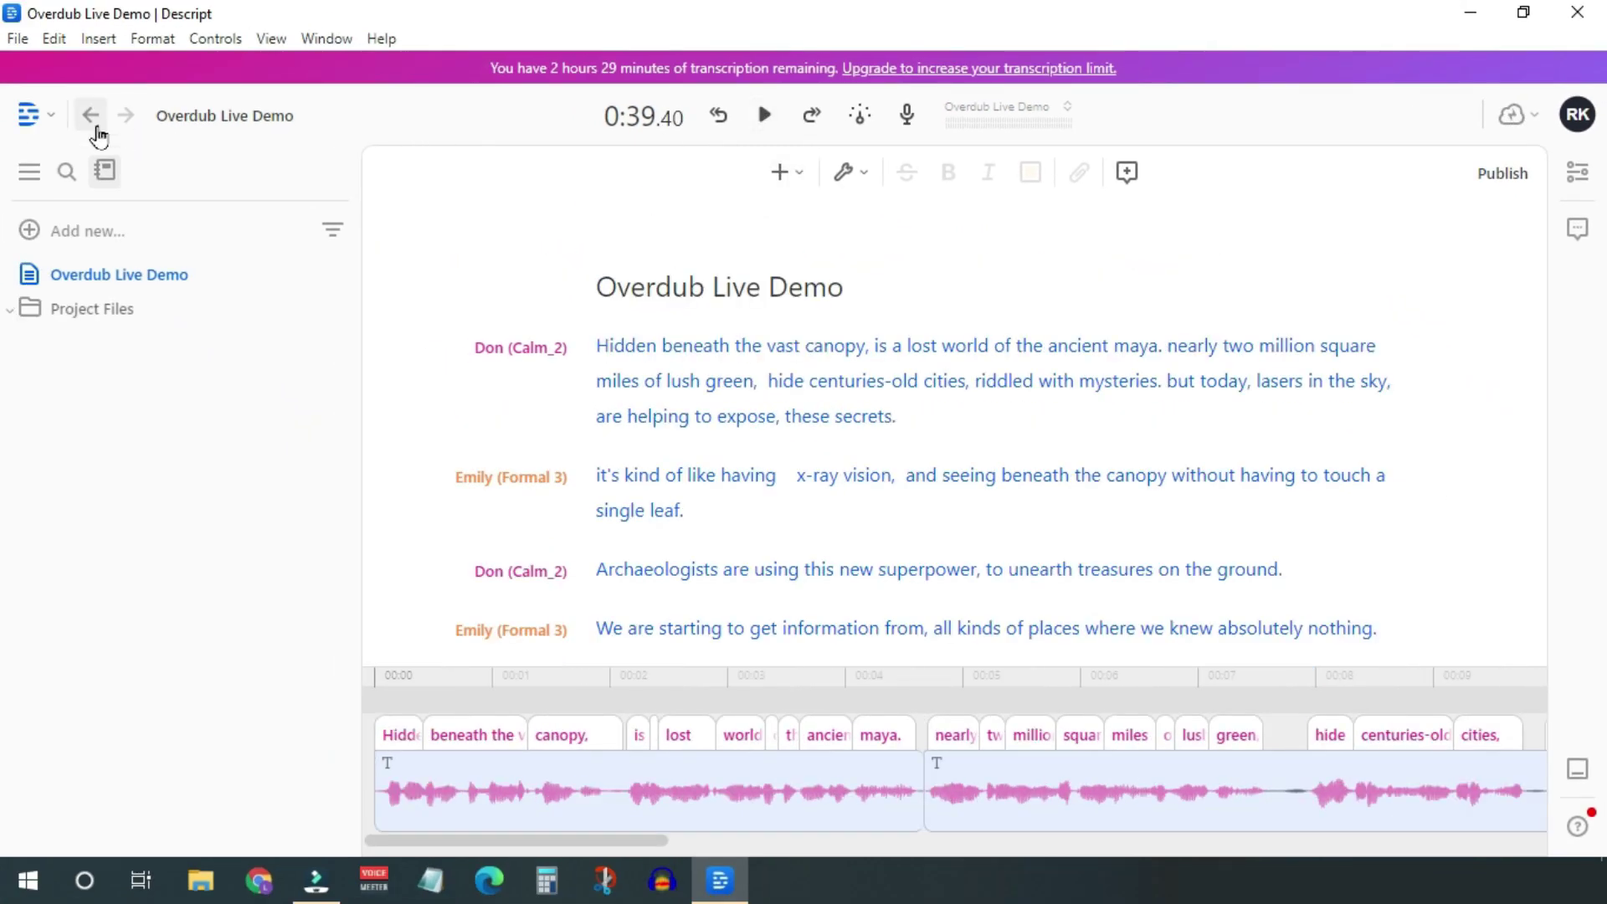
{"action": "left_click", "coordinate": [90, 127]}
{"action": "left_click", "coordinate": [80, 308]}
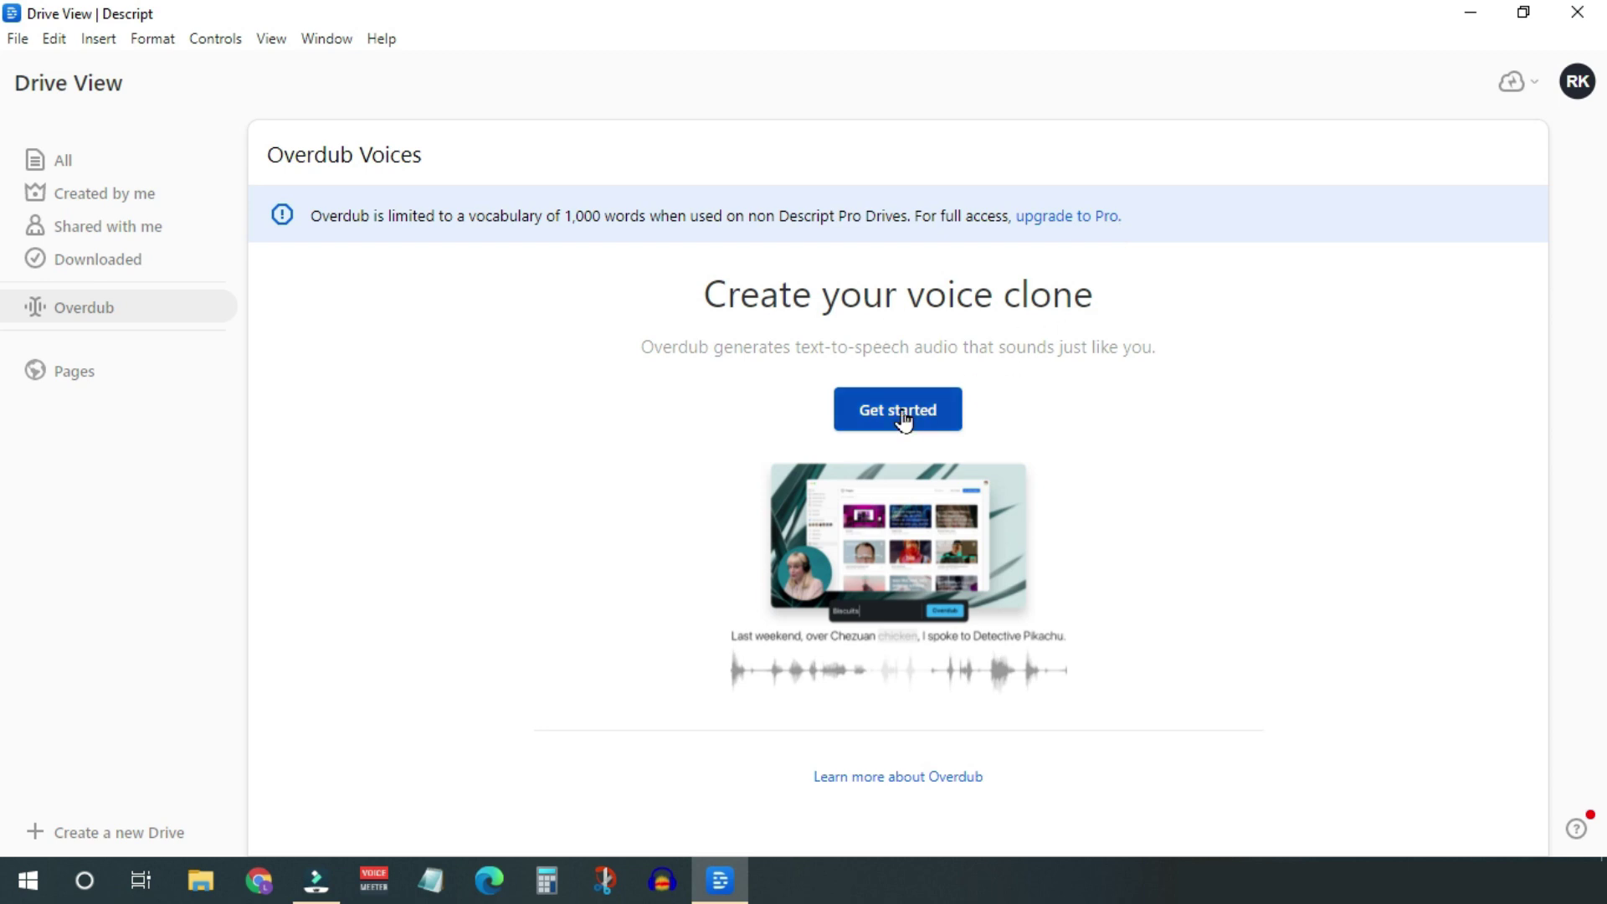
{"action": "left_click", "coordinate": [79, 178]}
{"action": "double_click", "coordinate": [515, 284]}
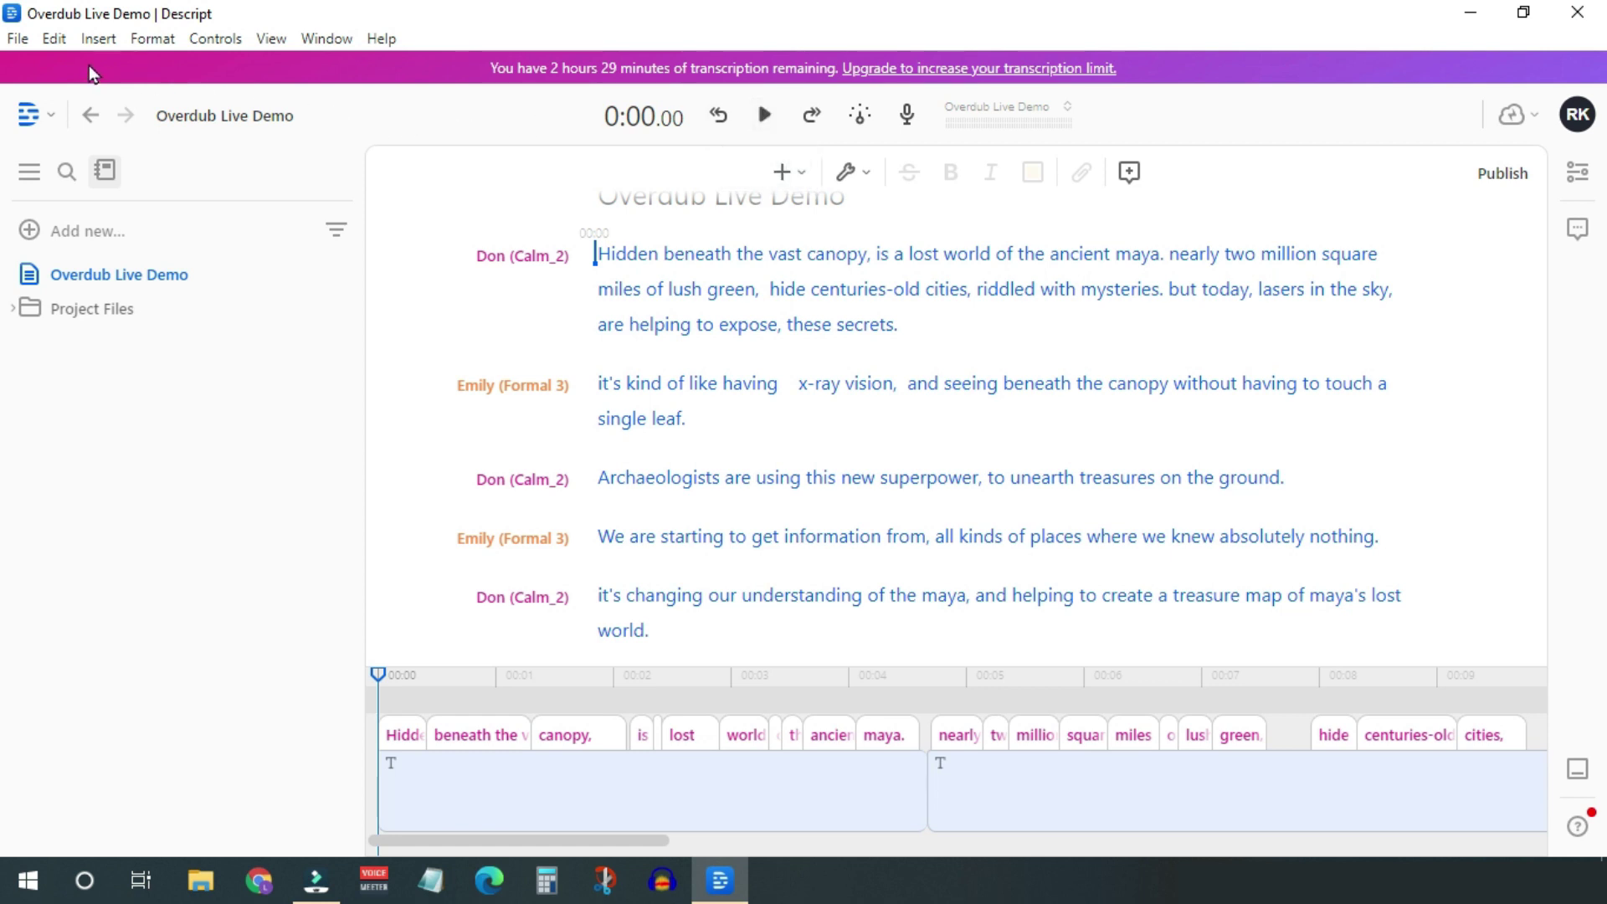
Step: Export the project as Lossless WAV audio, saved as 'Overdub Live Demo' in Pictures
{"action": "left_click", "coordinate": [19, 39]}
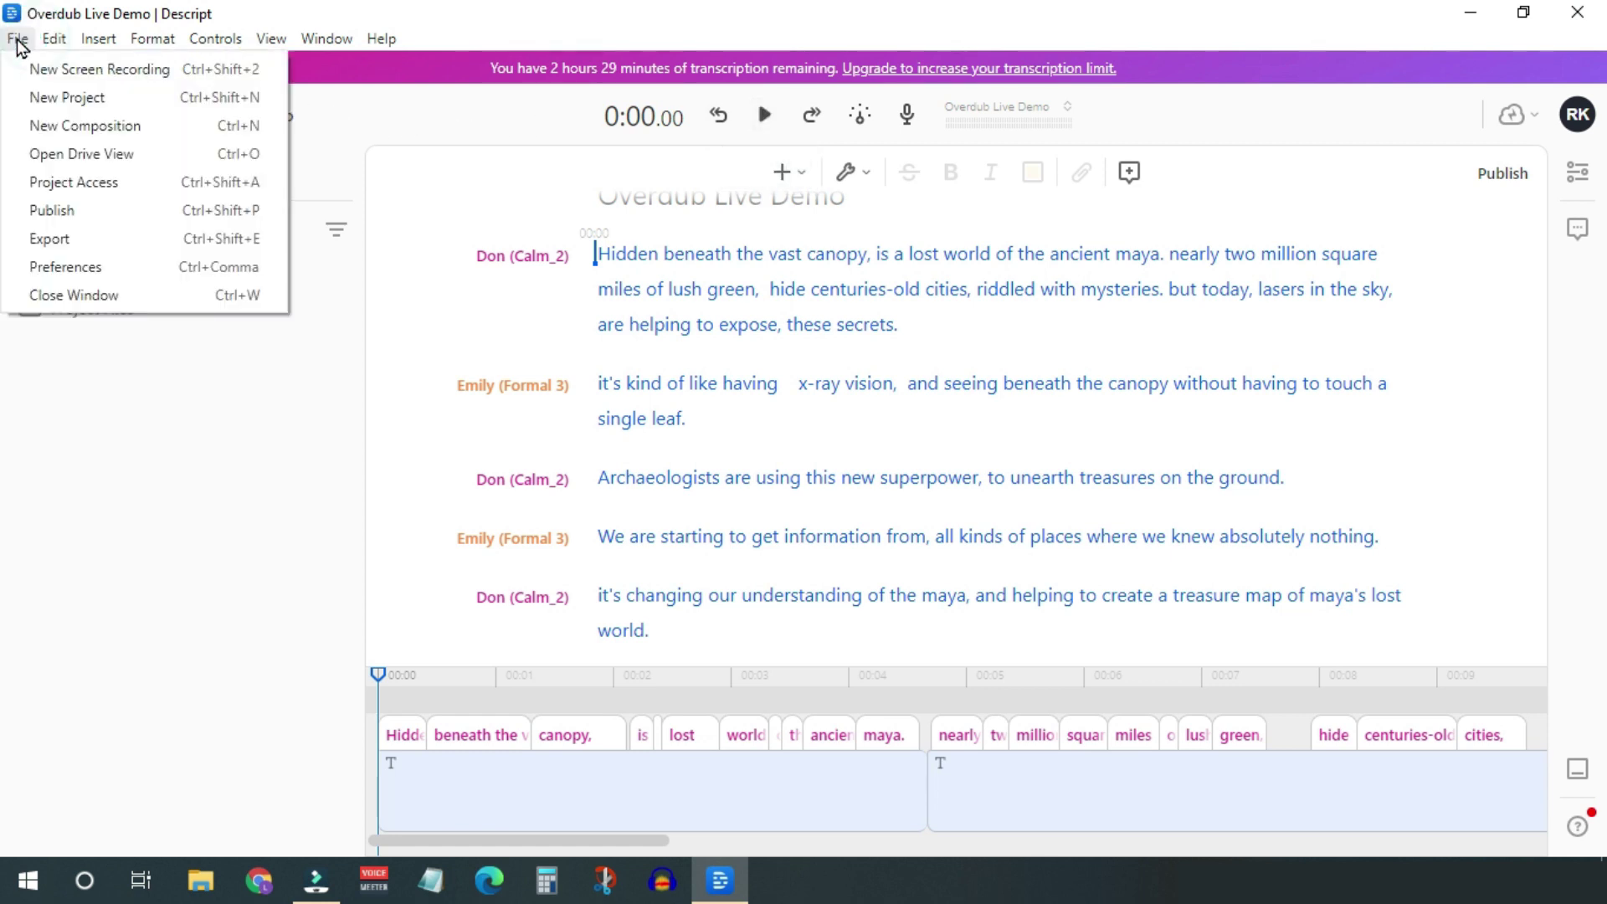
{"action": "left_click", "coordinate": [50, 239]}
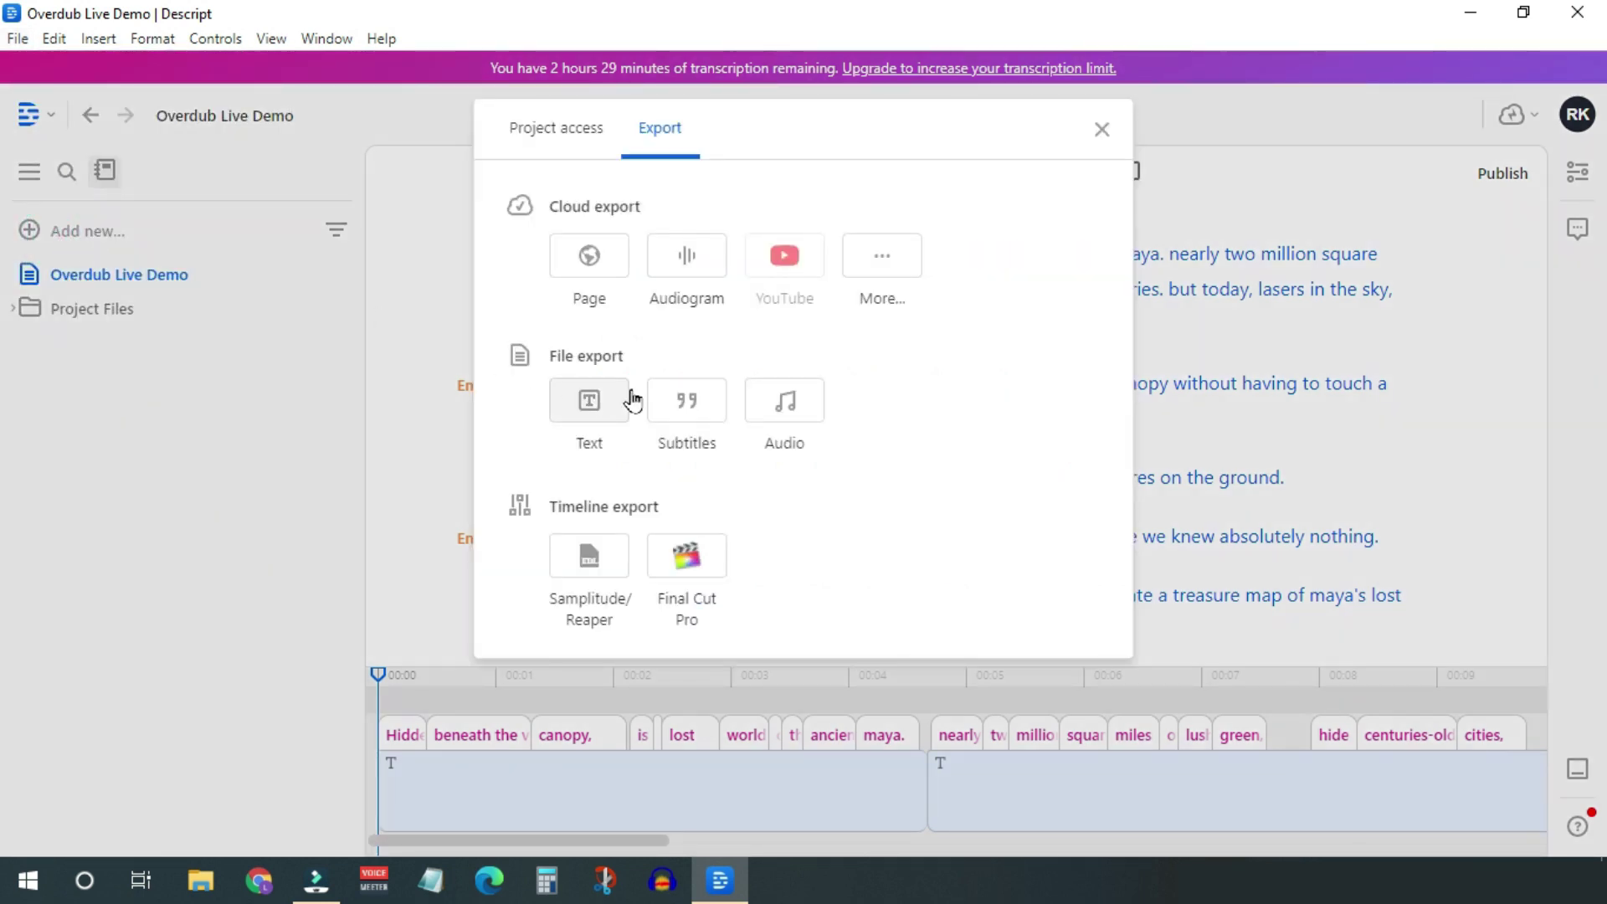
{"action": "left_click", "coordinate": [789, 416]}
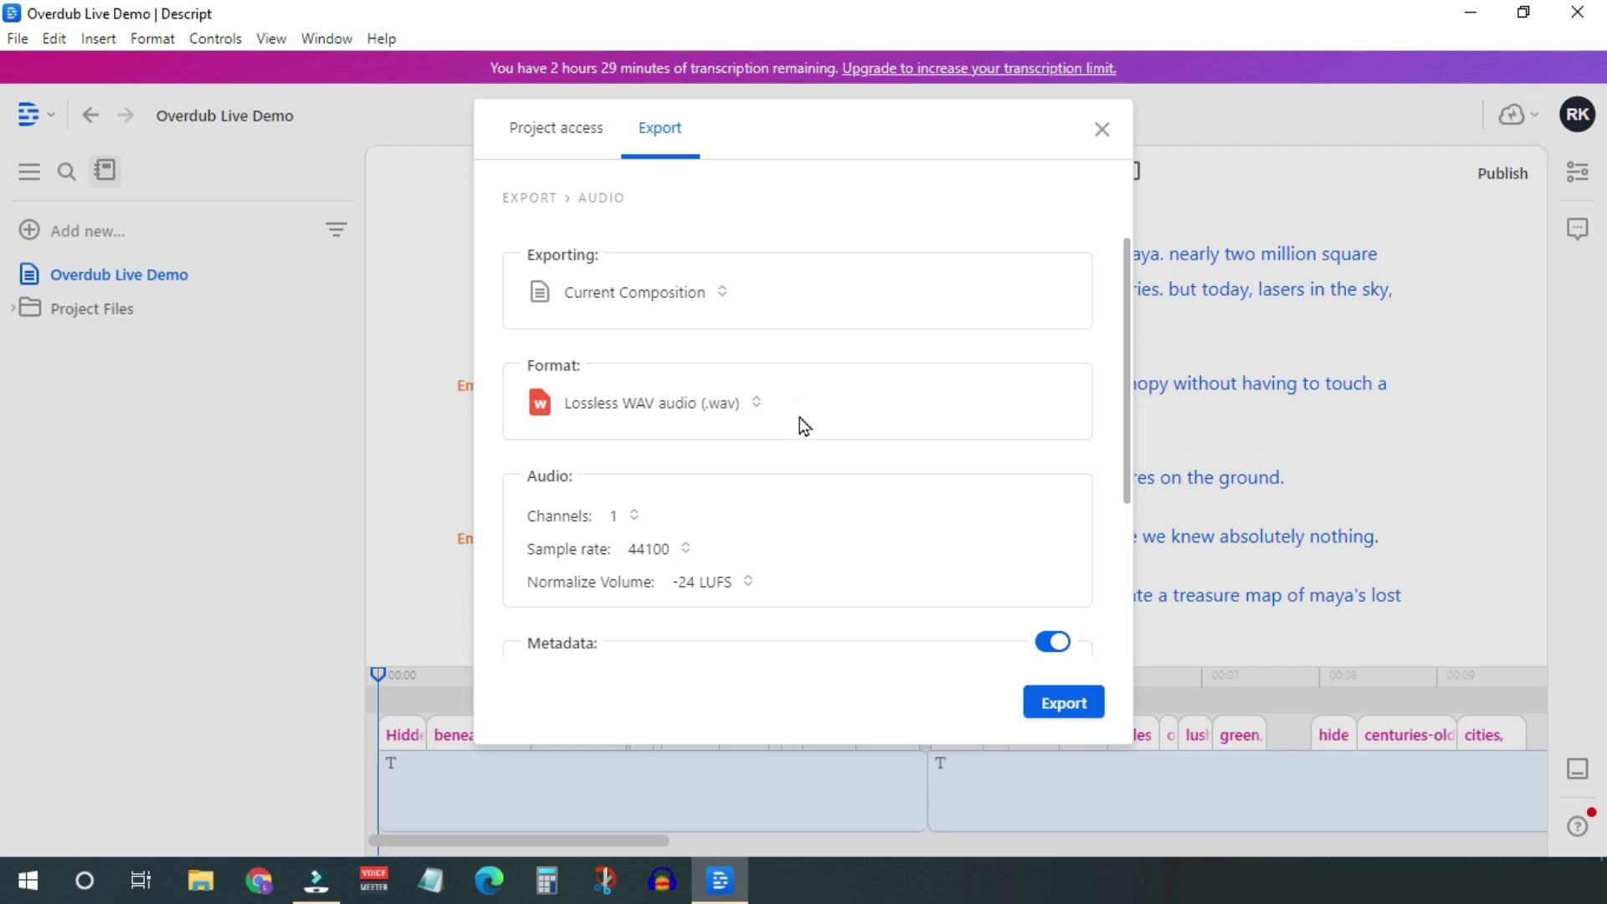
{"action": "left_click", "coordinate": [1063, 703]}
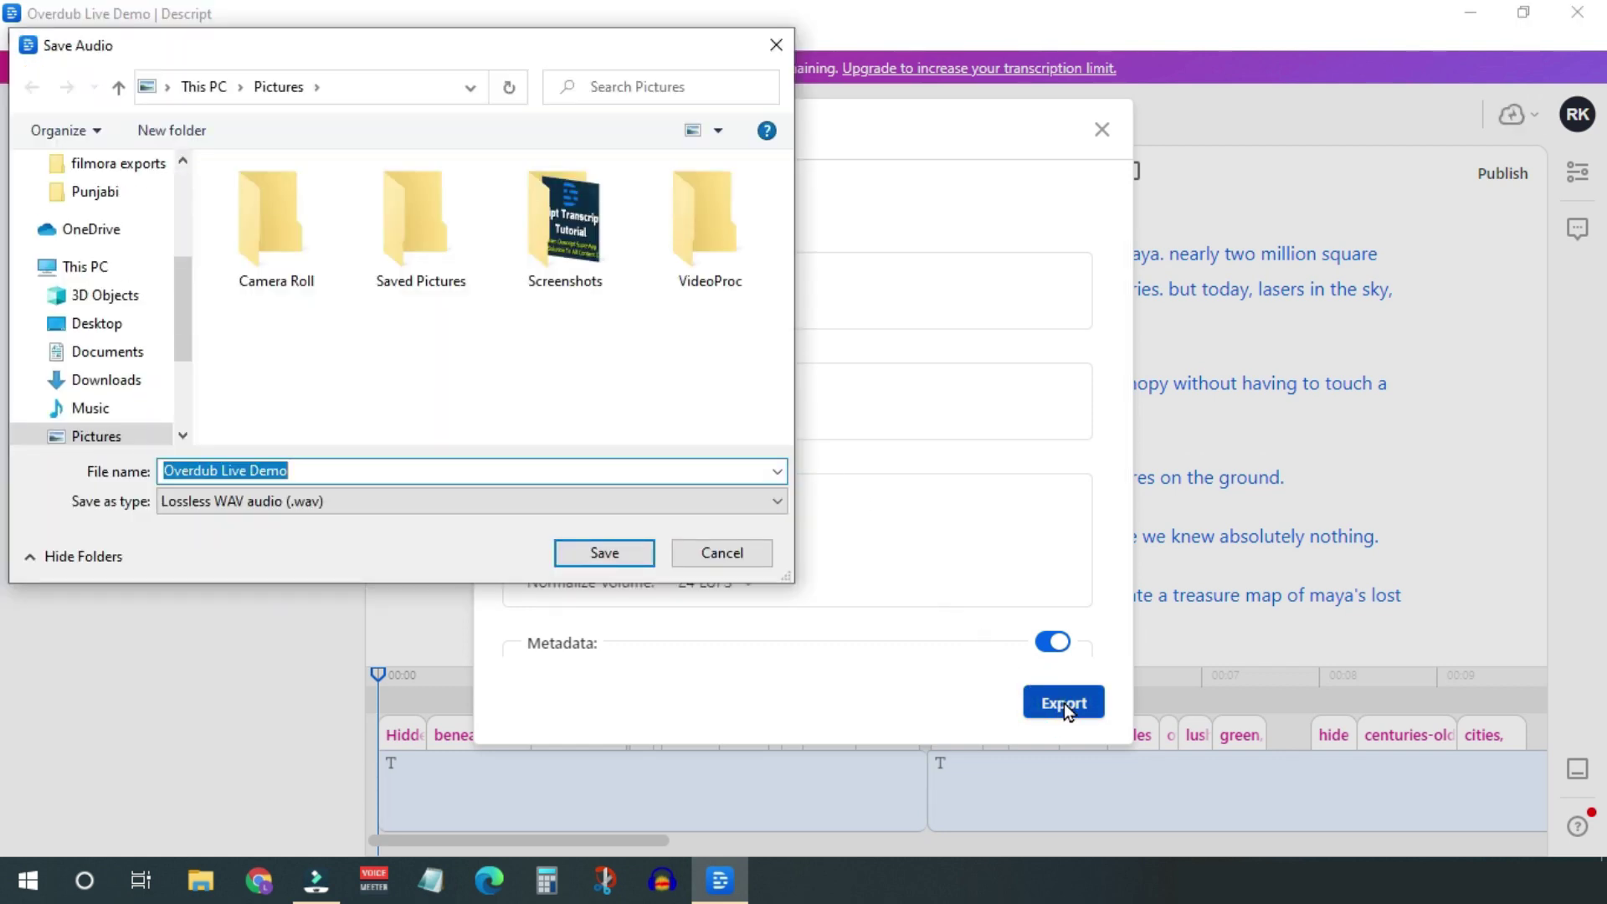
{"action": "left_click", "coordinate": [606, 553]}
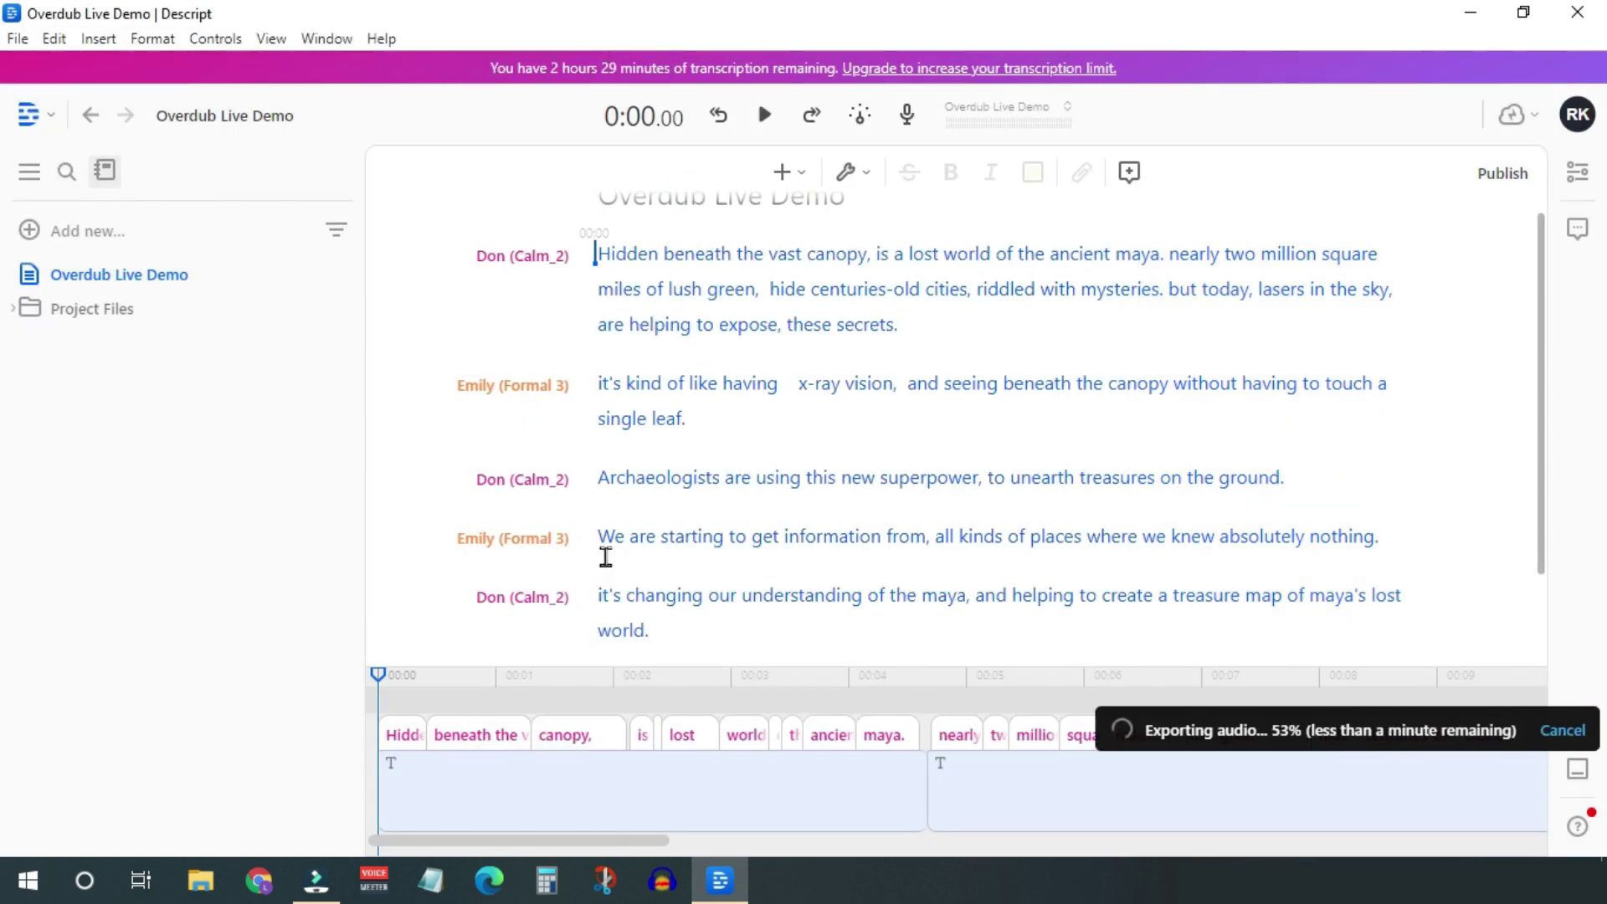